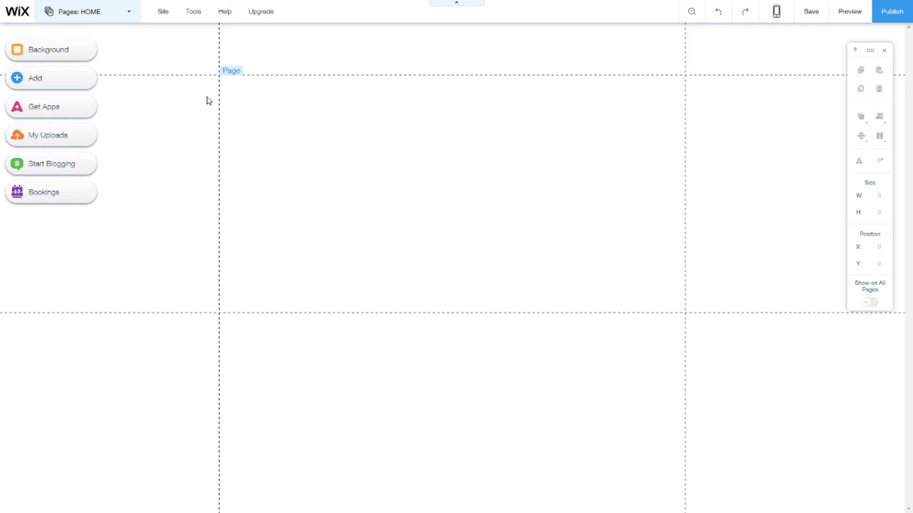
Step: Enable Developer Tools for the site and dismiss the introductory dialog
click(200, 20)
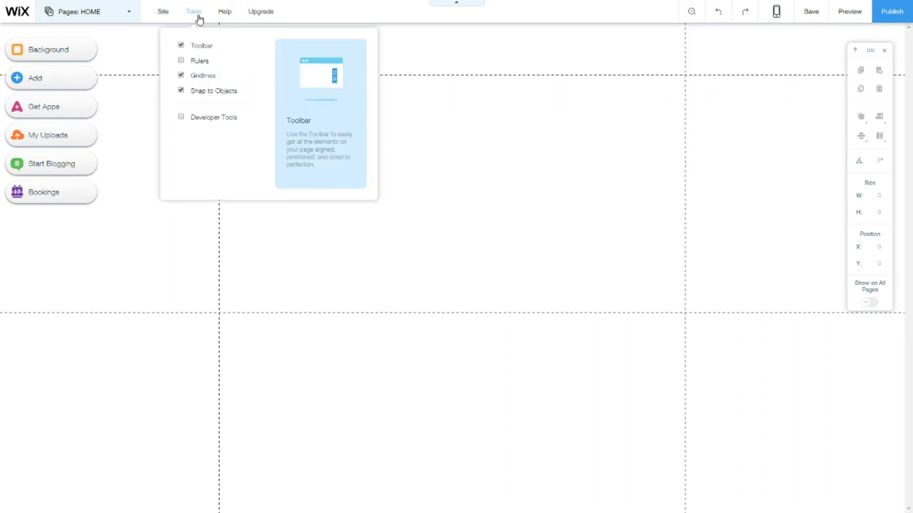
click(210, 118)
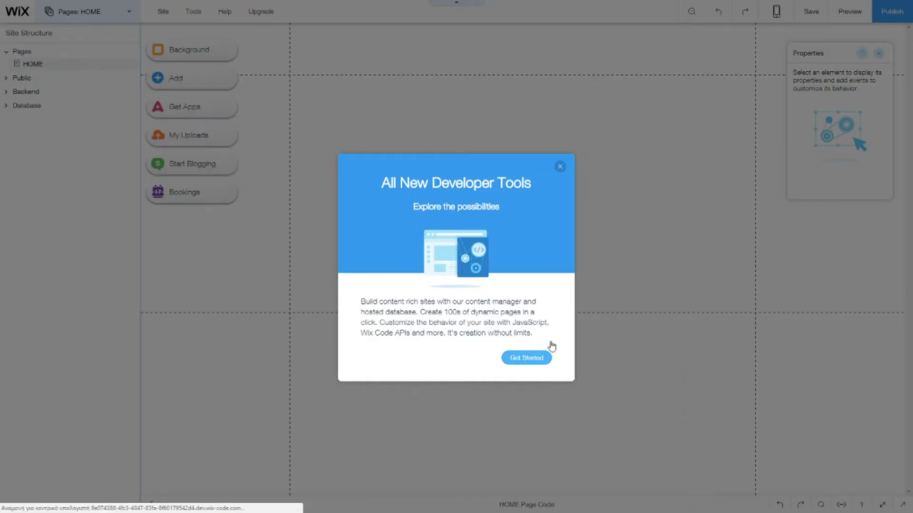
click(560, 167)
click(561, 169)
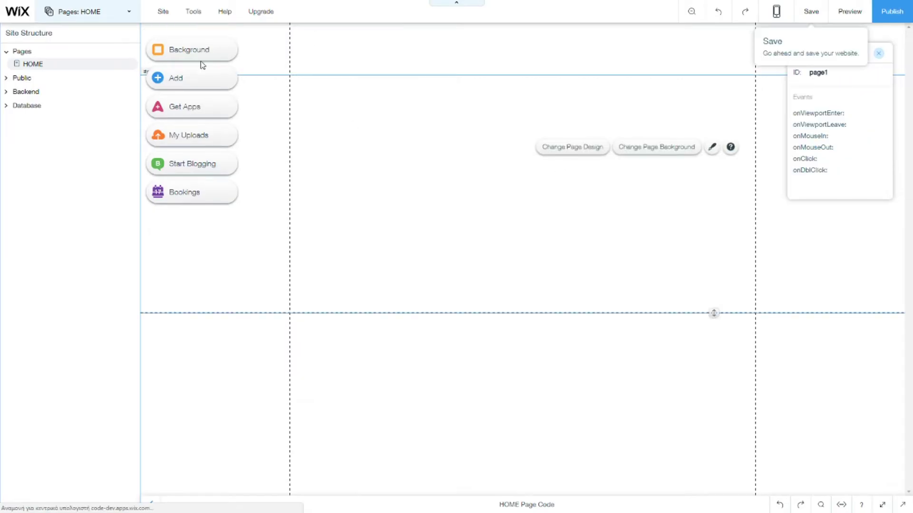
Step: Add the "Level of Education" user input field to the upper middle of the HOME page
click(183, 78)
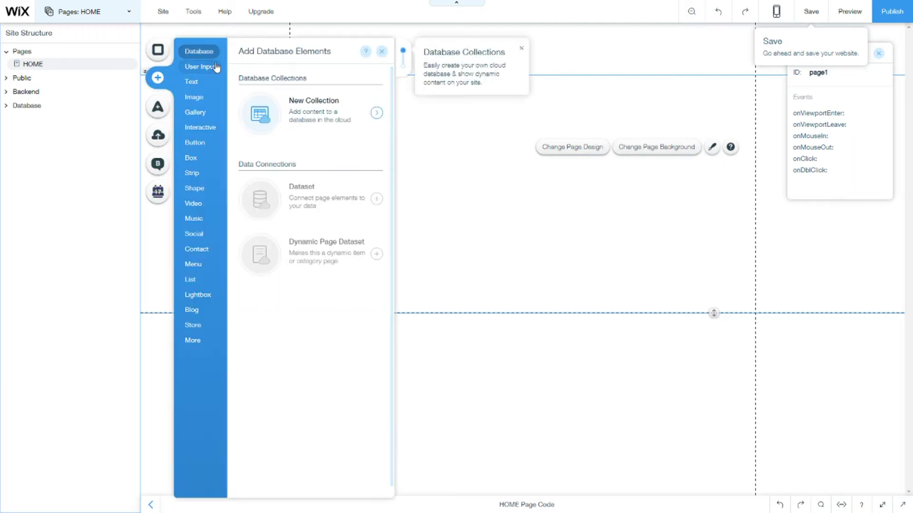
mouse_move(211, 57)
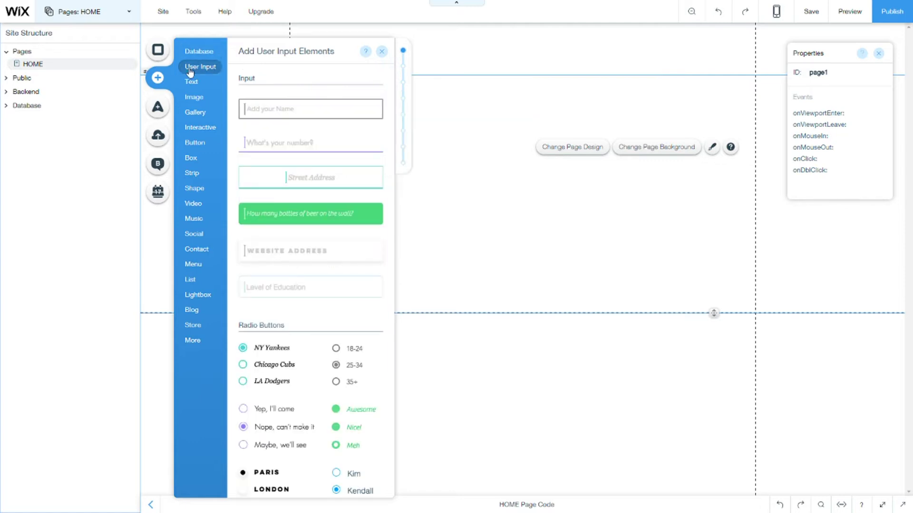
mouse_move(312, 88)
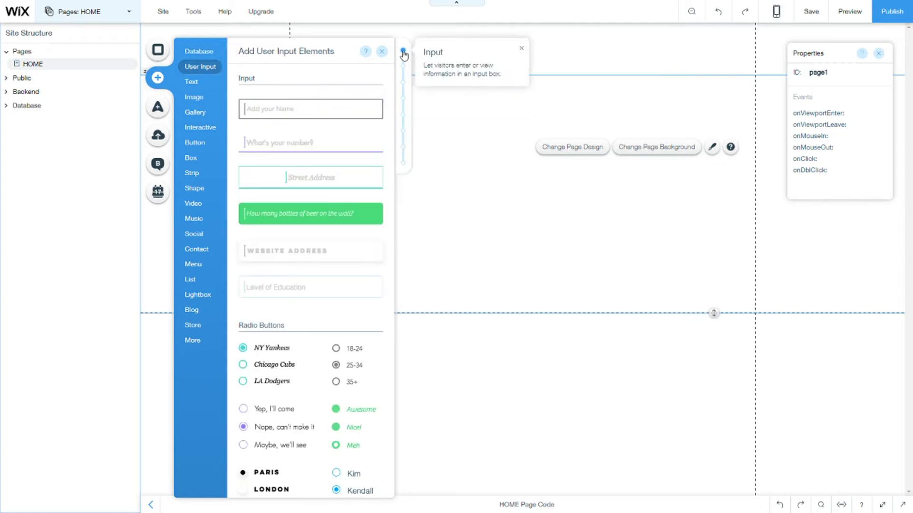
scroll(301, 181, down, 3)
scroll(302, 180, up, 3)
drag(297, 291, 398, 208)
click(198, 116)
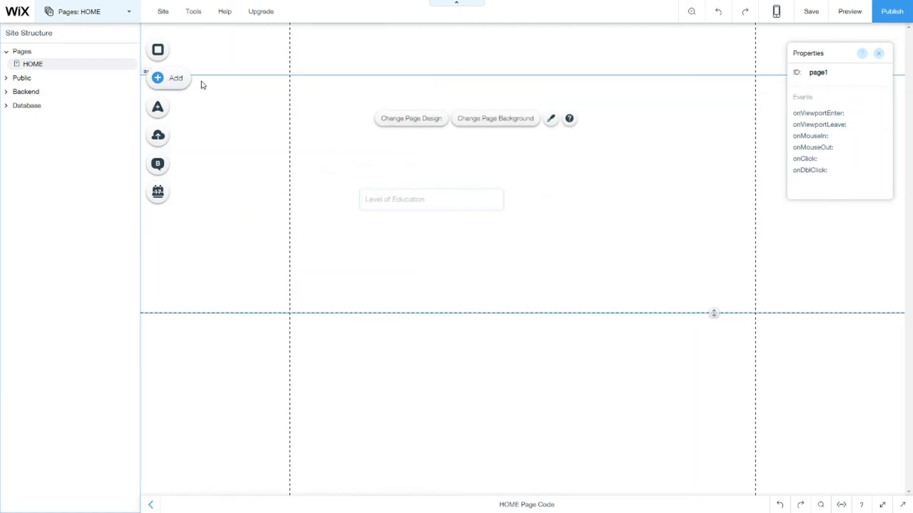
Step: Add a themed paragraph text directly above the input field and change its text to "First Name"
click(188, 84)
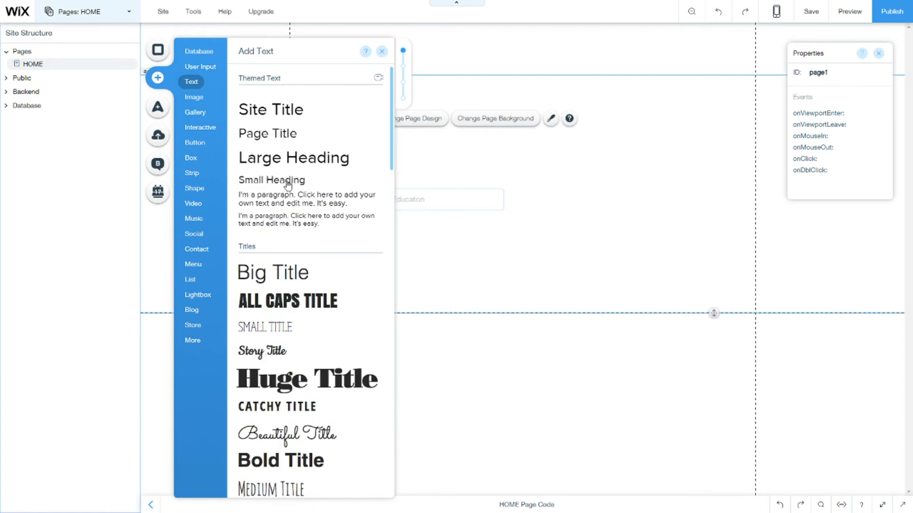
drag(312, 204, 370, 181)
double_click(401, 179)
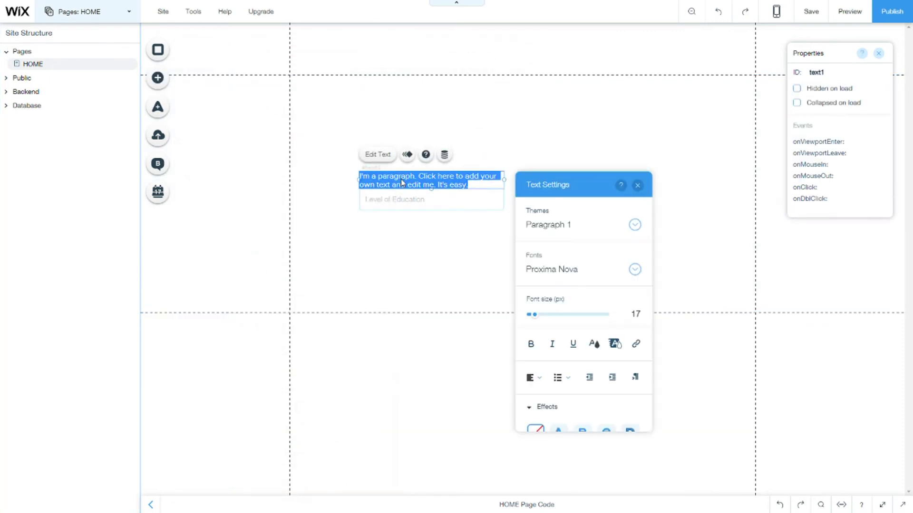
text(First Name)
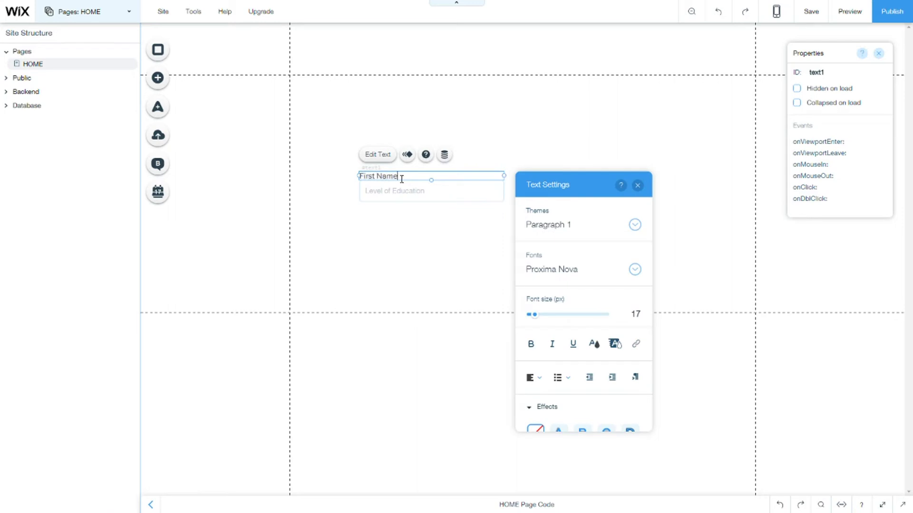
click(370, 220)
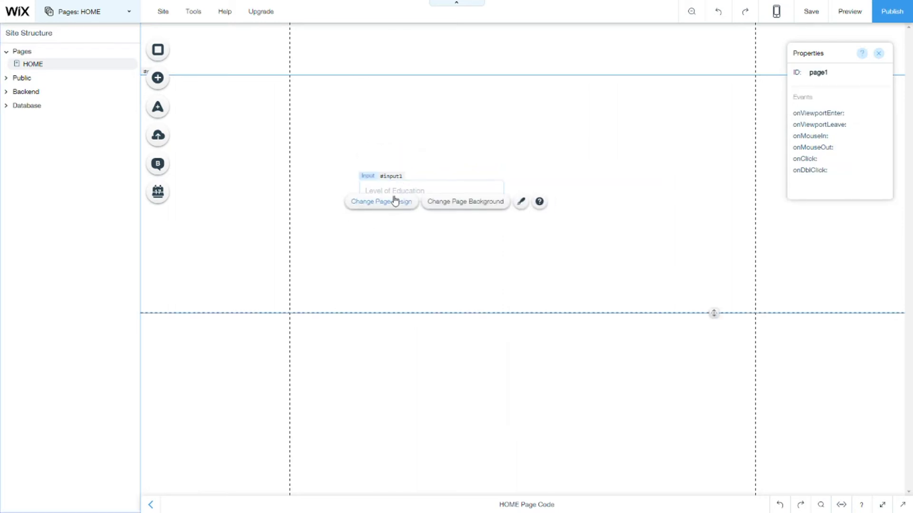
Step: Move the First Name label and its input field together to the upper-left corner of the page area
click(403, 190)
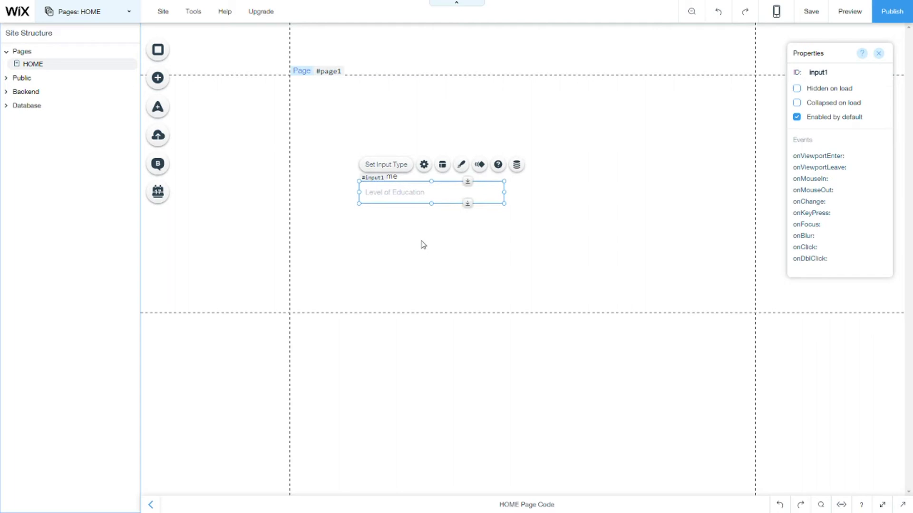
click(548, 129)
drag(561, 263, 304, 147)
drag(384, 190, 335, 110)
click(497, 206)
Step: Duplicate the First Name label and input field and place the copy beside the original on the same row
drag(477, 134, 291, 84)
key(ctrl+c)
key(ctrl+v)
drag(410, 126, 591, 110)
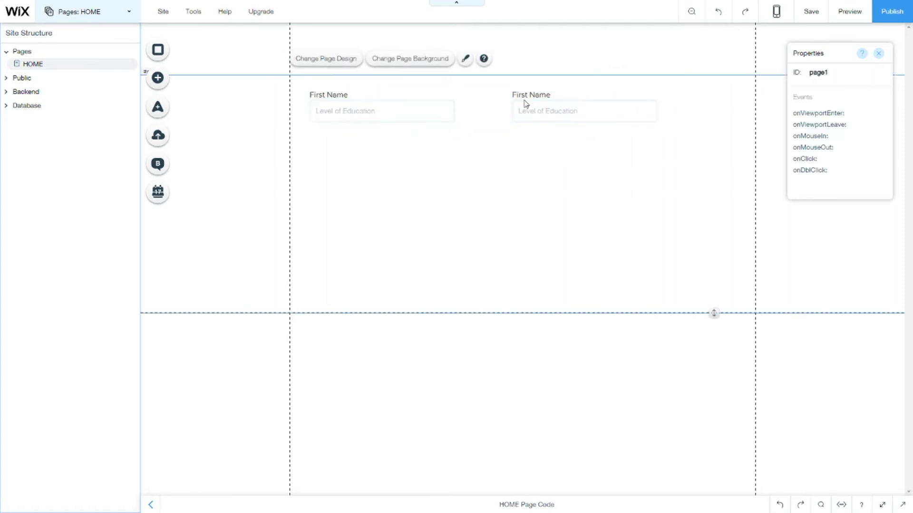
Step: Change the copied label's text to "Last Name"
click(523, 95)
double_click(523, 95)
double_click(521, 94)
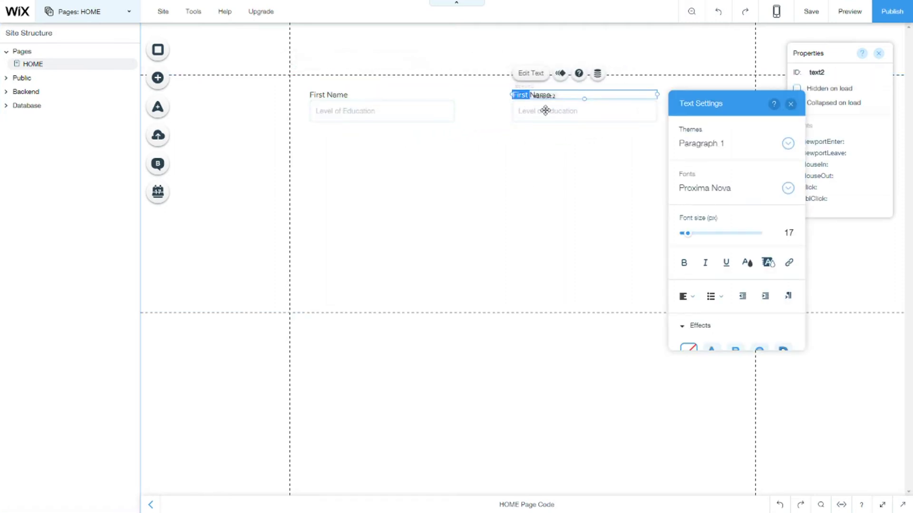
text(Last)
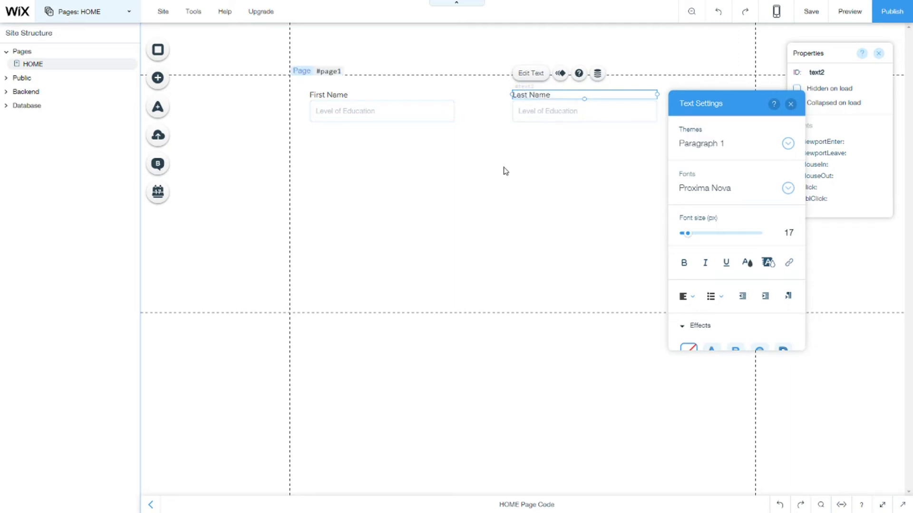
click(506, 170)
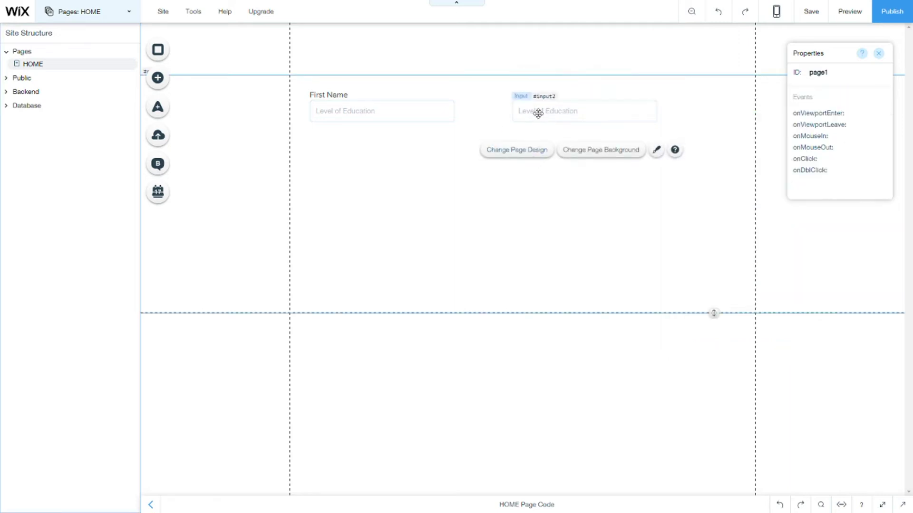
Step: Switch the First Name input's on-load text to None and back to placeholder text, entering "tyhht" as the placeholder
double_click(388, 113)
click(357, 175)
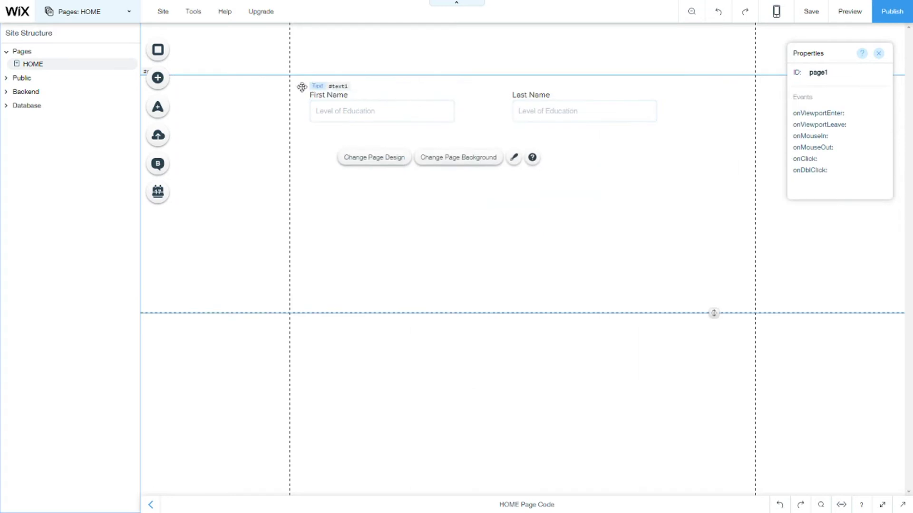
click(374, 108)
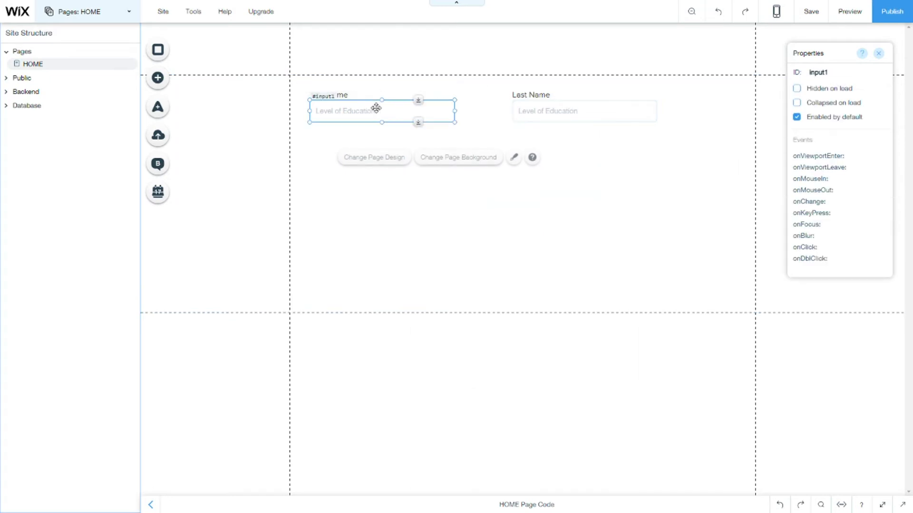
double_click(429, 107)
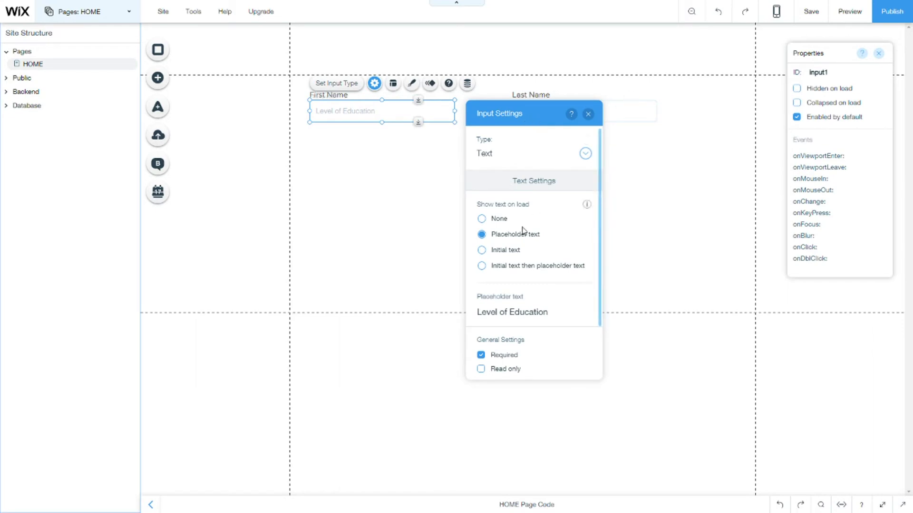
click(590, 314)
key(BackSpace)
click(499, 219)
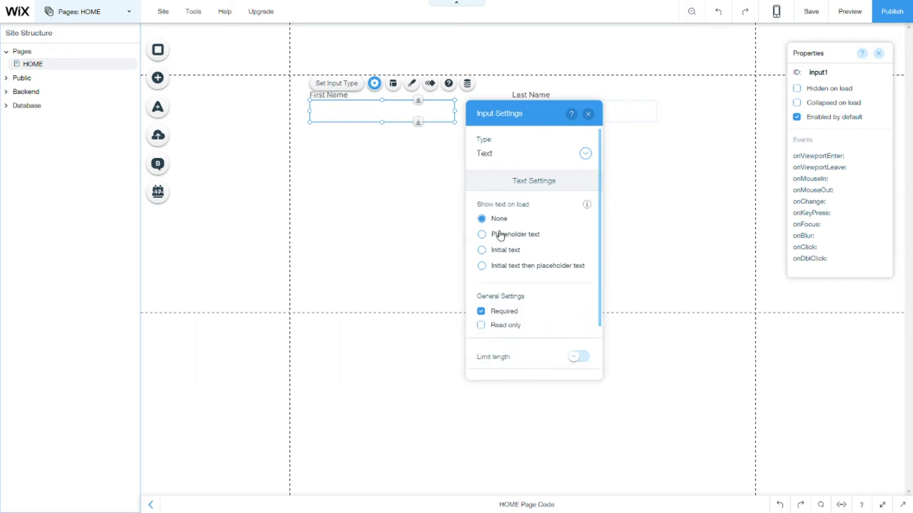
click(499, 234)
click(520, 313)
text(tyhht)
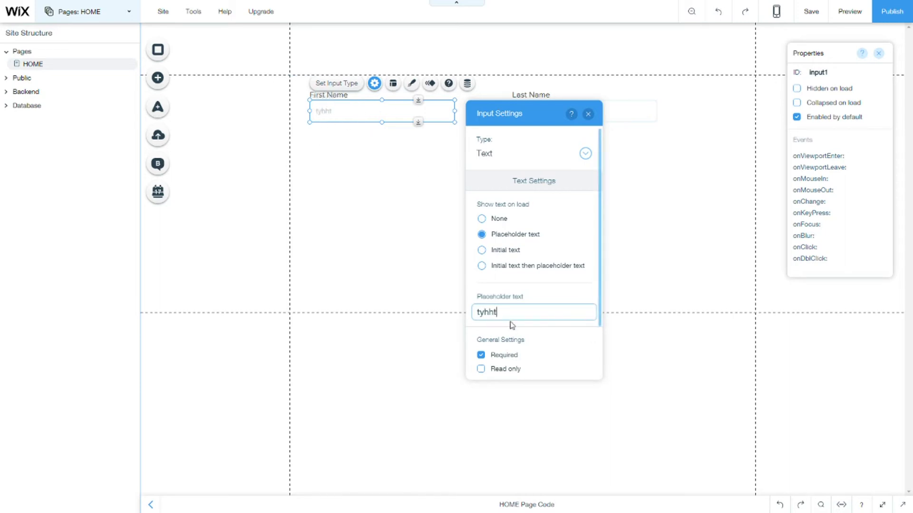
click(652, 355)
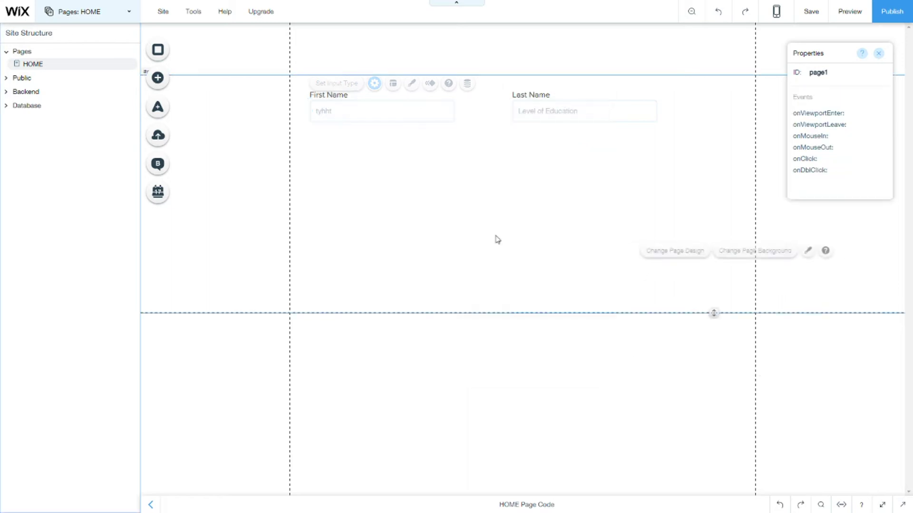
Step: Clear the placeholder text in the Last Name input's settings
click(550, 109)
click(576, 83)
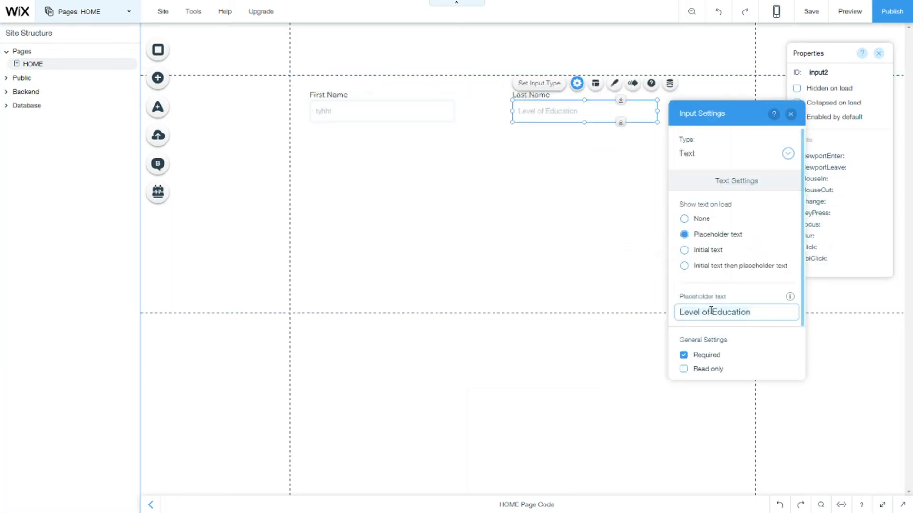
key(ctrl+a)
key(BackSpace)
Step: Make the Last Name input not required, and toggle its Read only option on and off again
scroll(708, 355, down, 2)
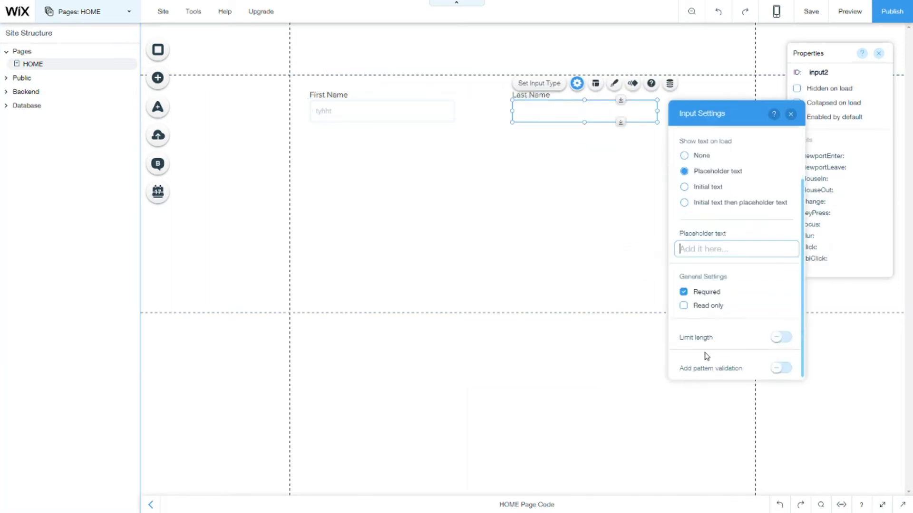
click(710, 294)
click(712, 295)
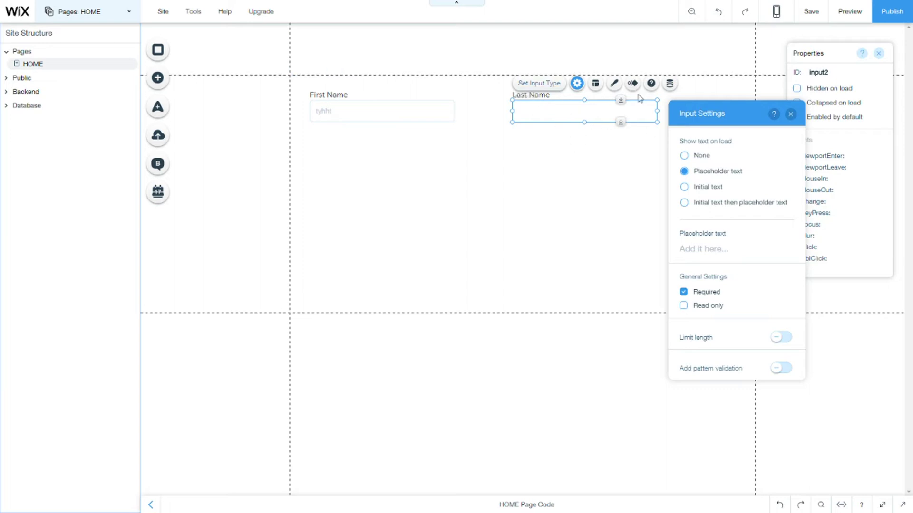
click(682, 292)
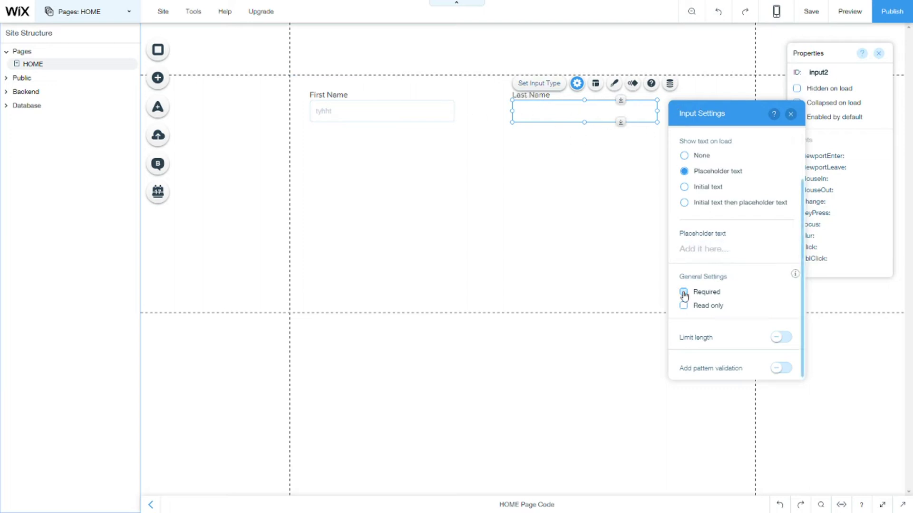
click(704, 308)
click(713, 310)
Step: Limit the Last Name input's length to 10 characters
click(790, 338)
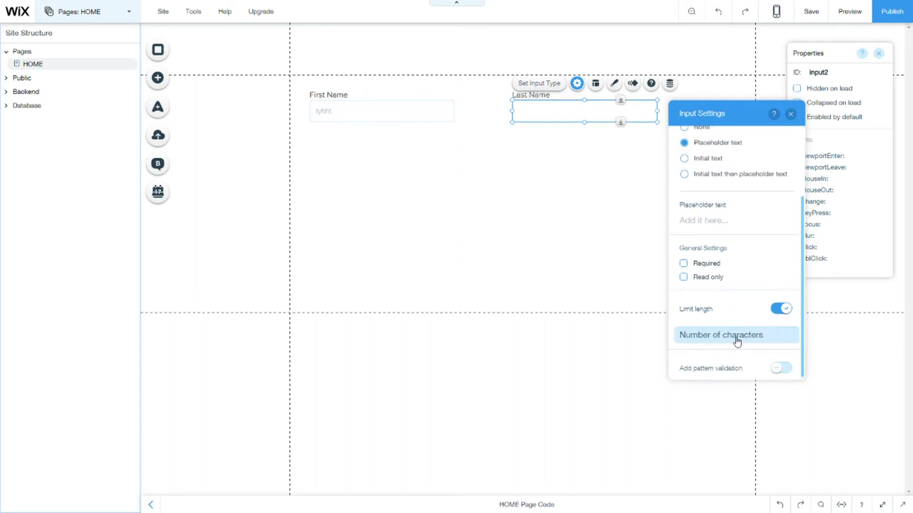
click(734, 335)
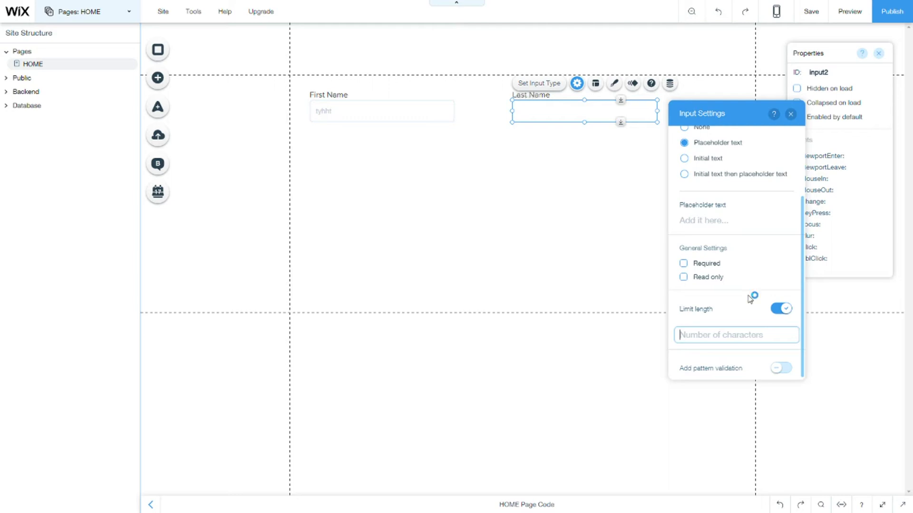
text(10)
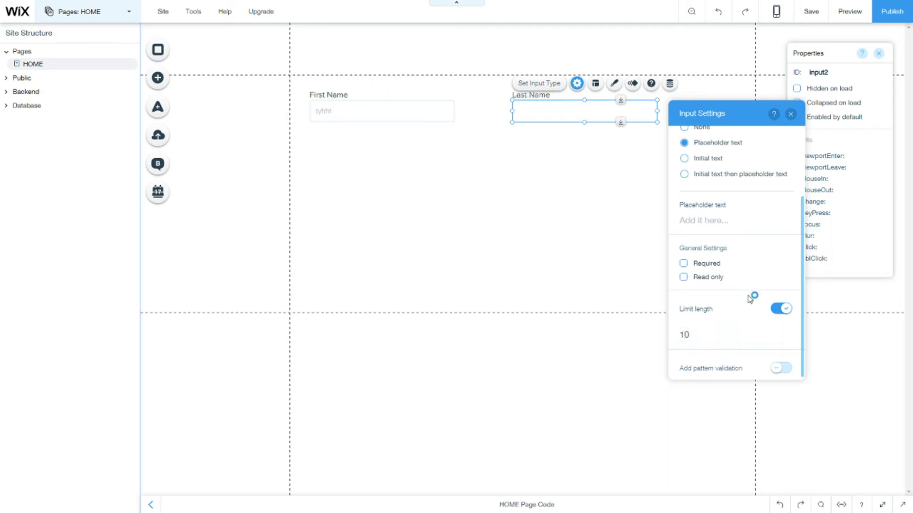
click(842, 19)
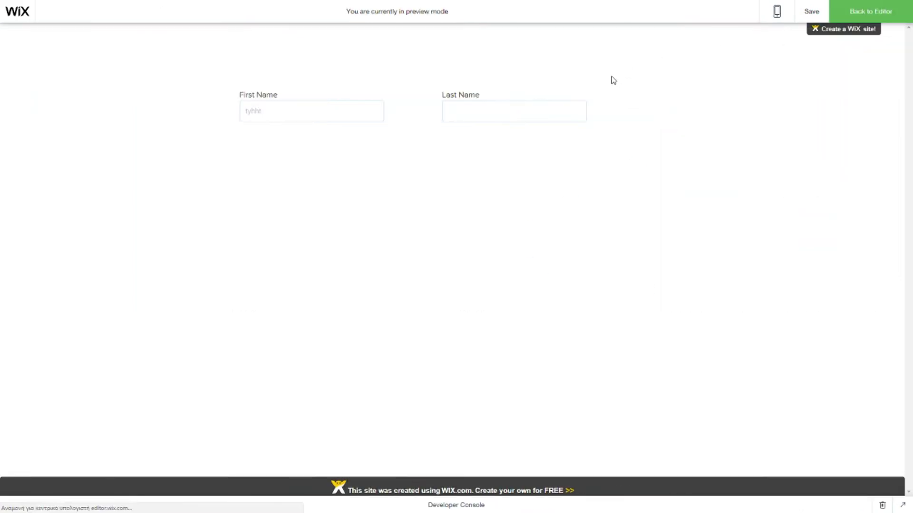
click(536, 114)
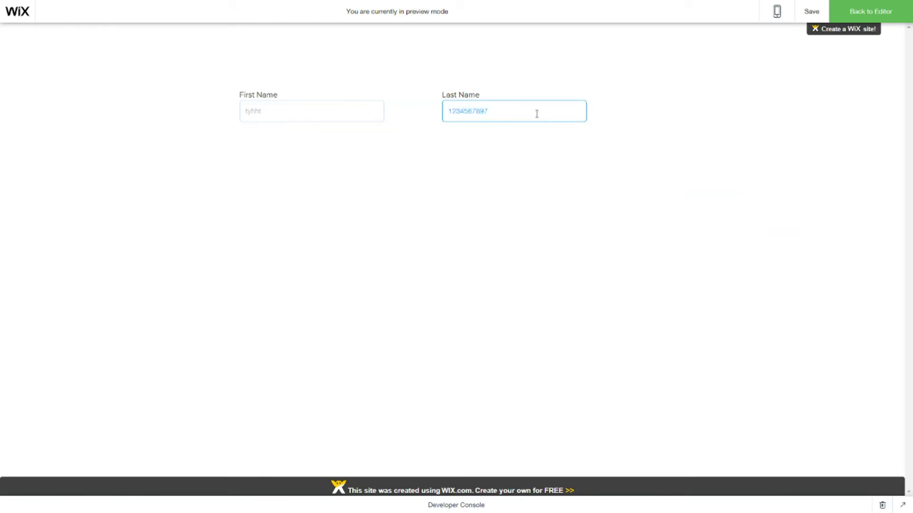
click(870, 14)
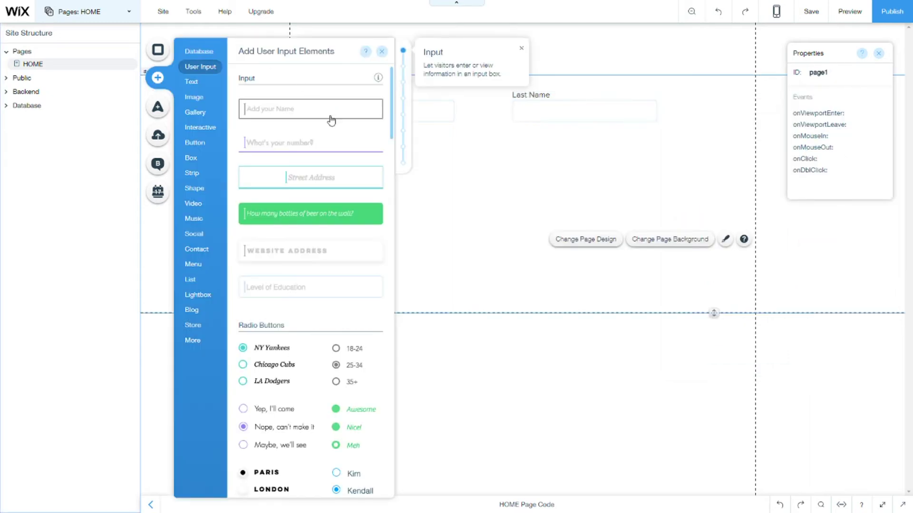
Step: Add the Kim/Kendall/Kylie radio button group below the First Name input field
scroll(375, 200, down, 2)
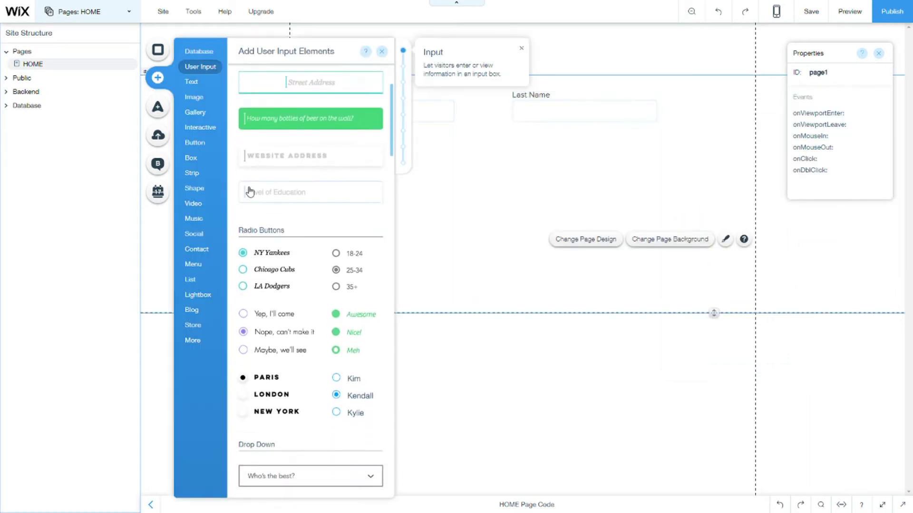
click(403, 67)
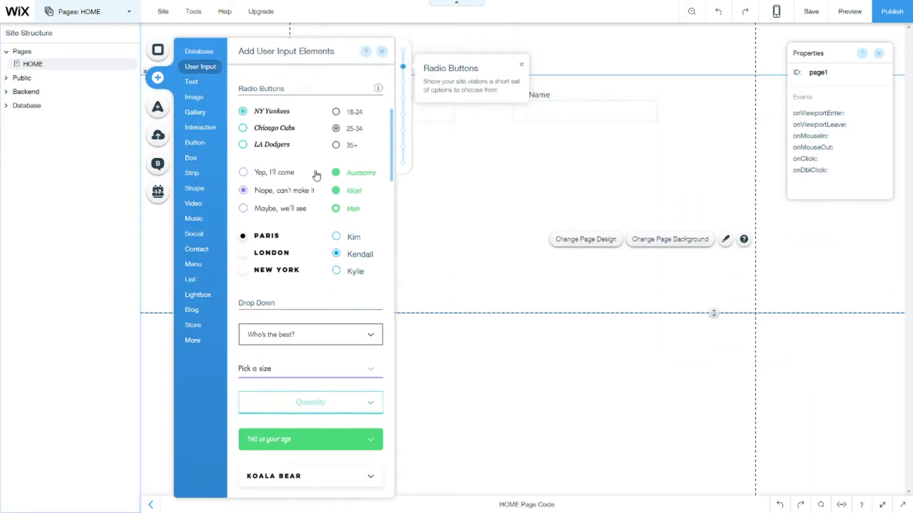
drag(363, 245, 329, 193)
click(394, 206)
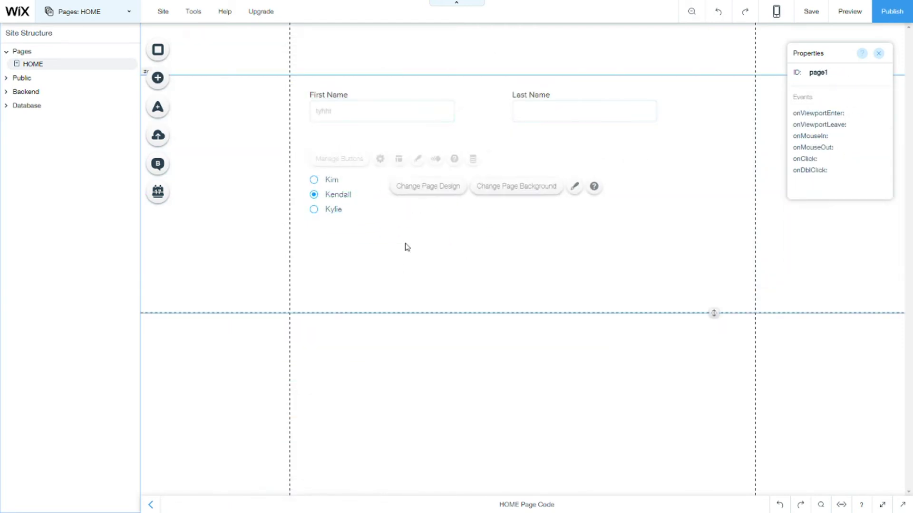
Step: Duplicate the First Name label and place the copy directly above the radio button group
click(318, 94)
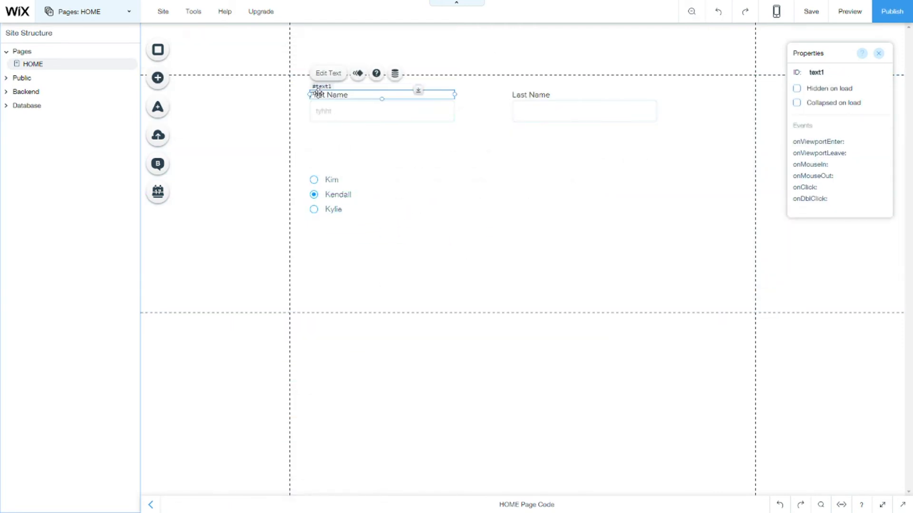
key(ctrl+v)
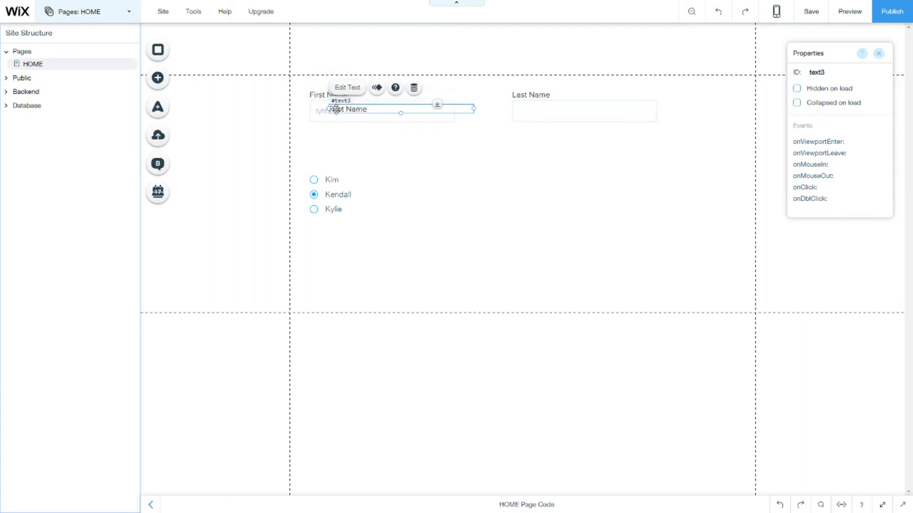
drag(336, 109, 320, 169)
click(369, 207)
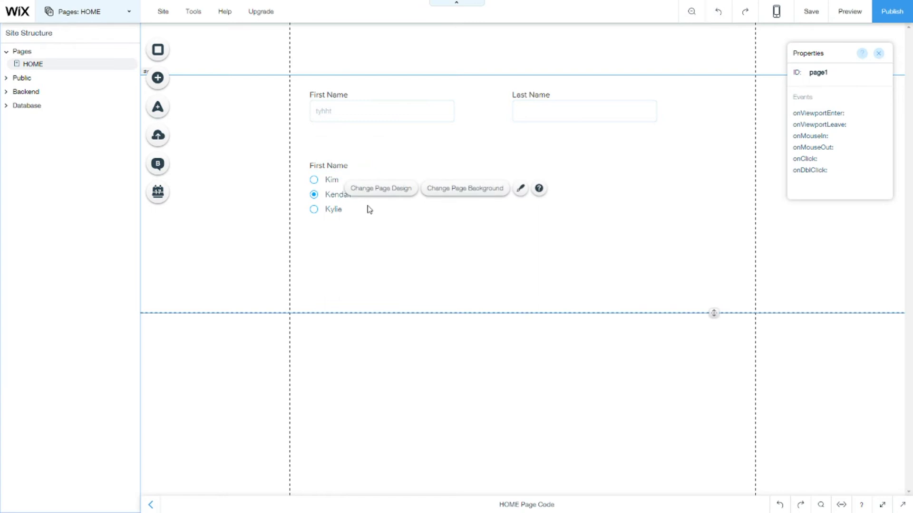
Step: Change the text of the label above the radio buttons to "Age"
double_click(332, 167)
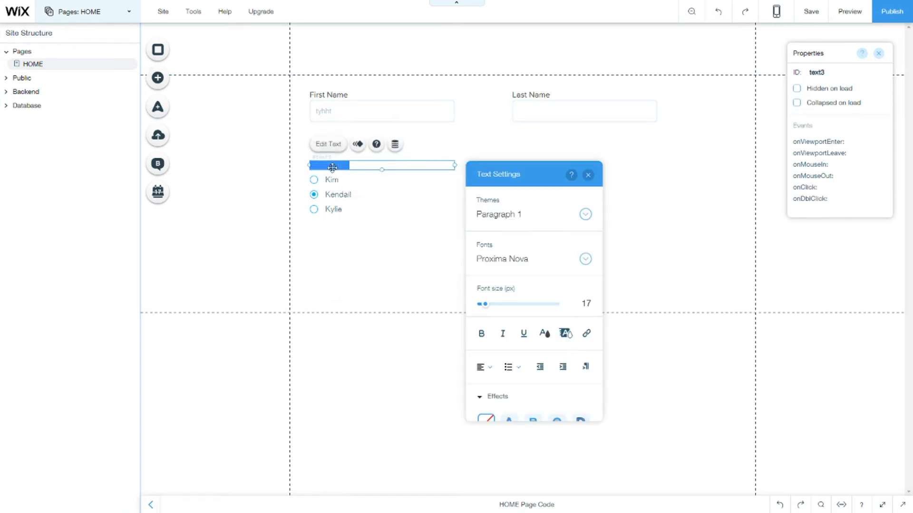
text(aGE)
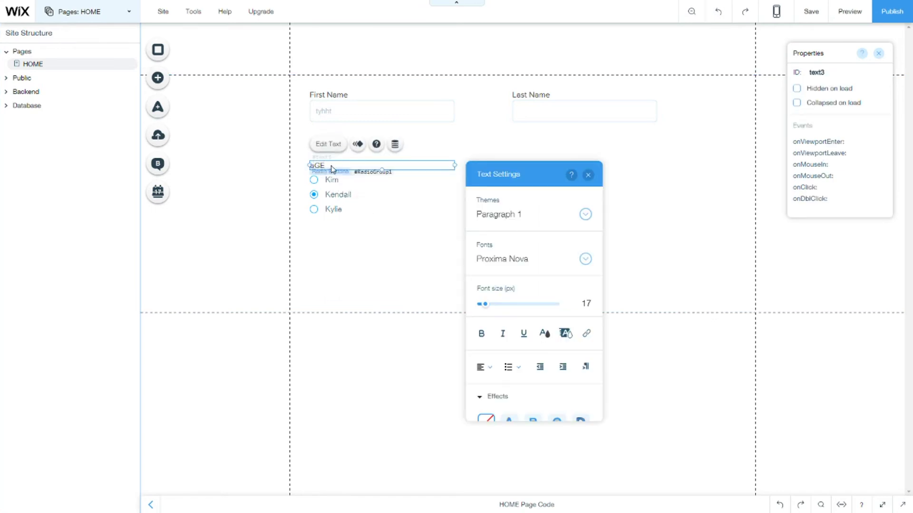
key(ctrl+a)
text(a)
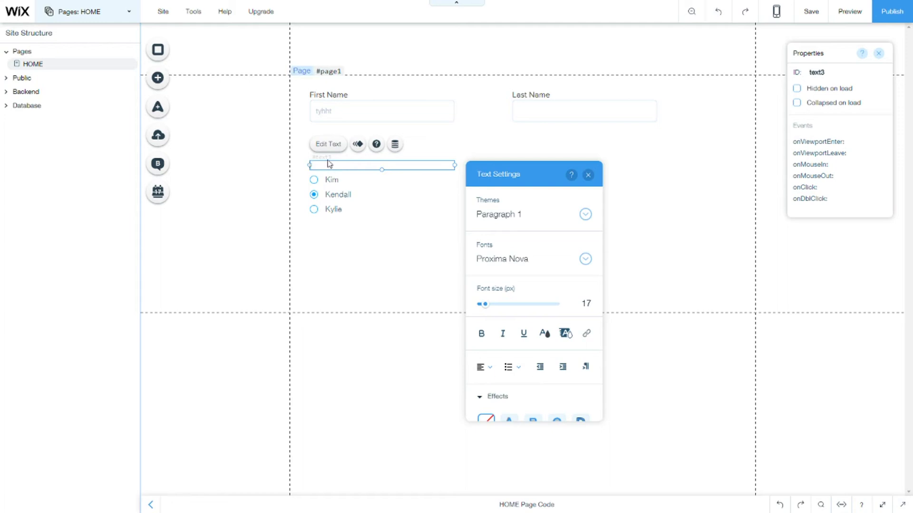
text(ge)
click(322, 224)
Step: Relabel the Kim radio button as "This is what the user sees"
click(330, 189)
click(338, 158)
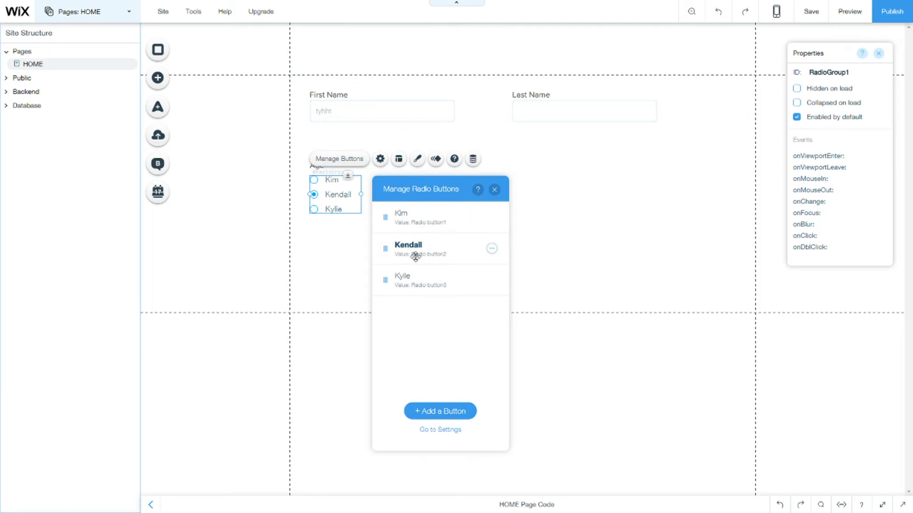
double_click(401, 215)
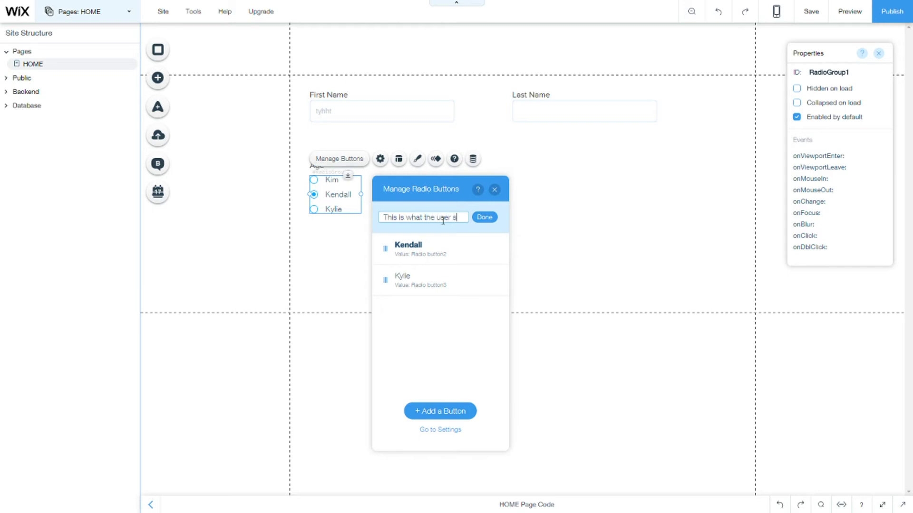
text(This is what the user sees)
key(Return)
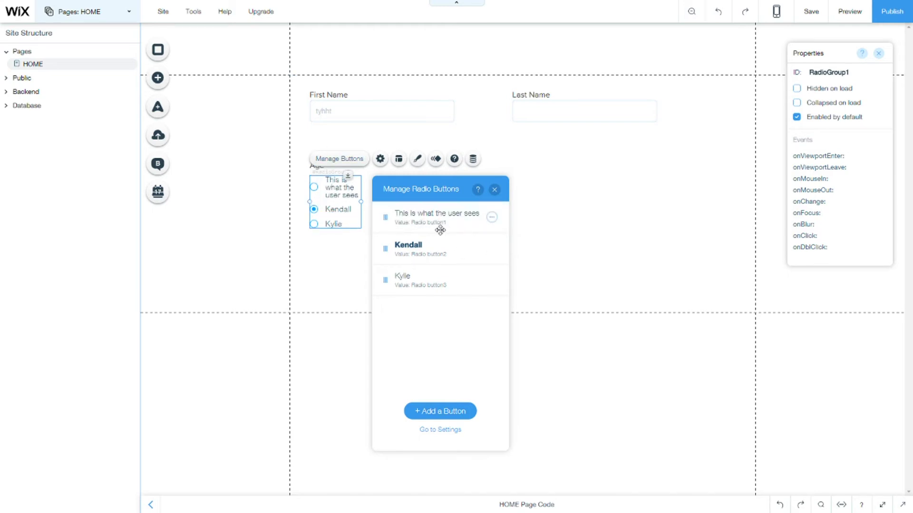
Step: Set the first radio button's value to "This is used on JS"
click(492, 219)
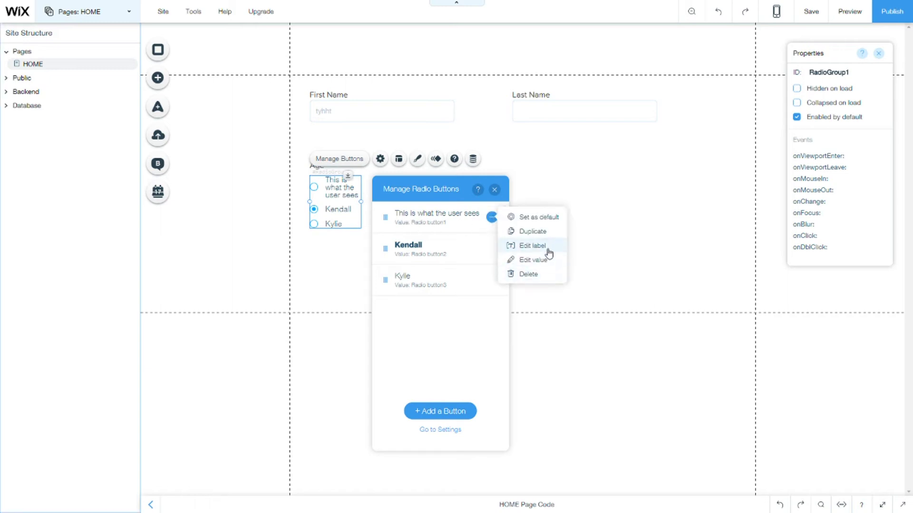
click(537, 263)
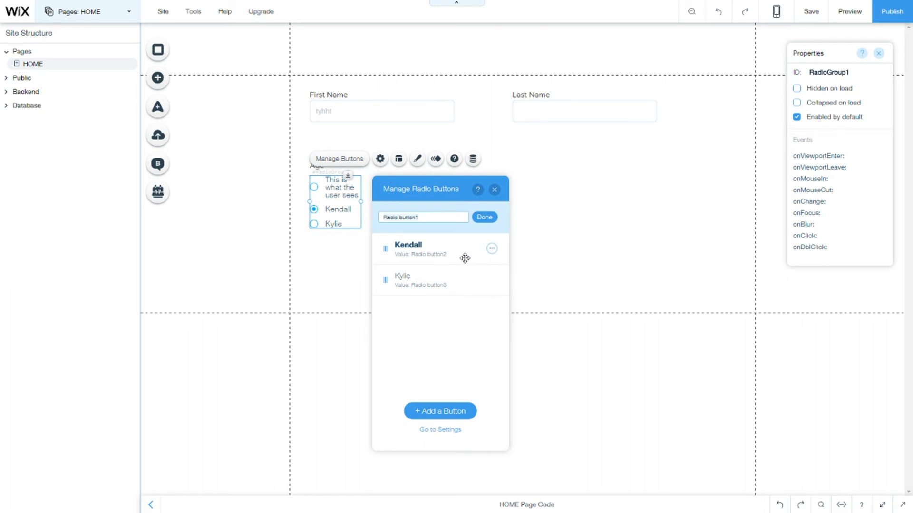
key(ctrl+a)
text(This)
key(Return)
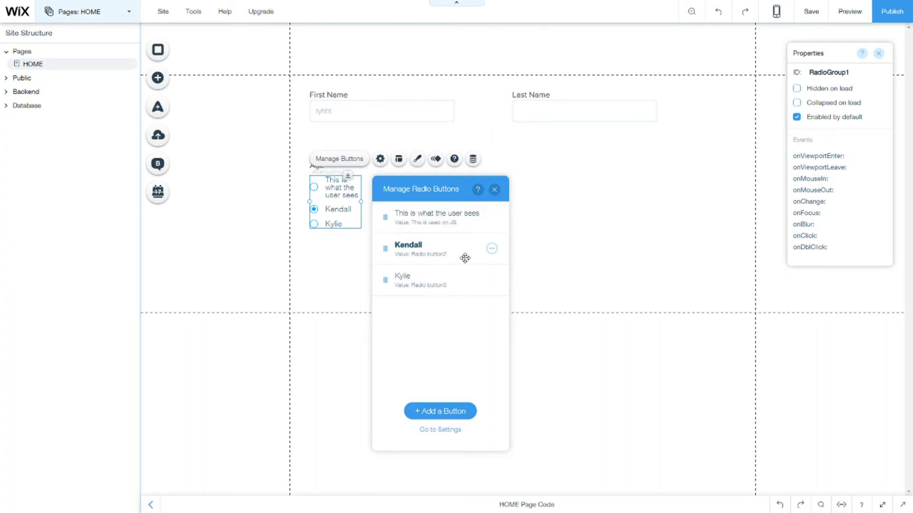
Step: Relabel the three radio buttons as 18-24, 24-30 and 30-50
double_click(437, 214)
key(ctrl+a)
text(18-24)
key(Return)
double_click(442, 244)
key(ctrl+a)
text(24-30)
key(Return)
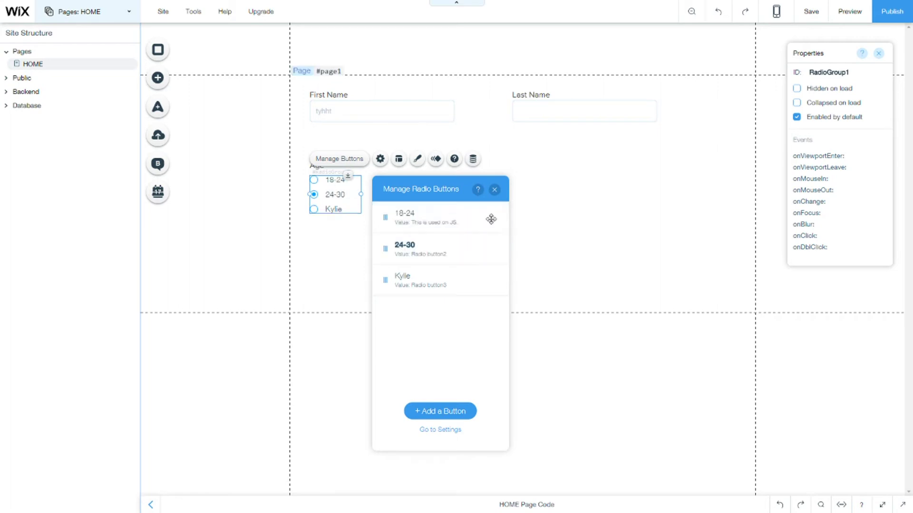
double_click(447, 276)
key(ctrl+a)
text(30-50)
key(Return)
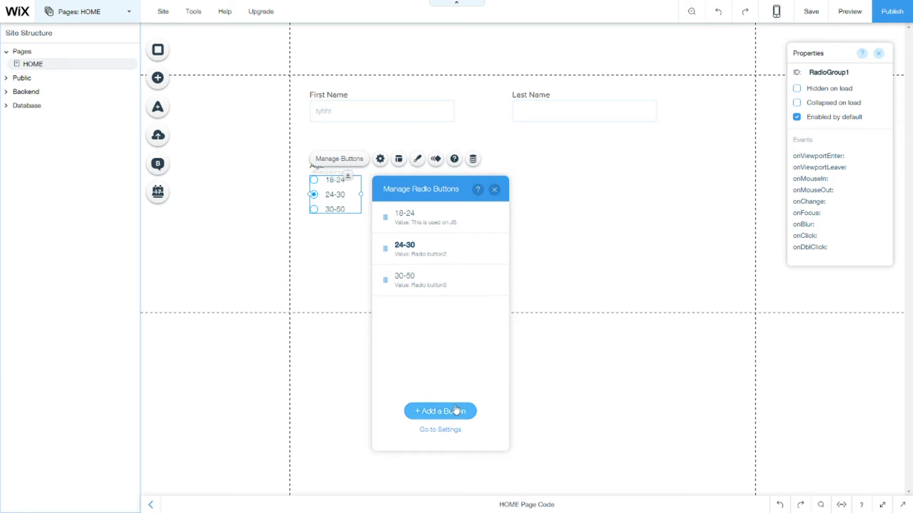
Step: Add a fourth radio button to the Age group and label it 50-70
click(434, 411)
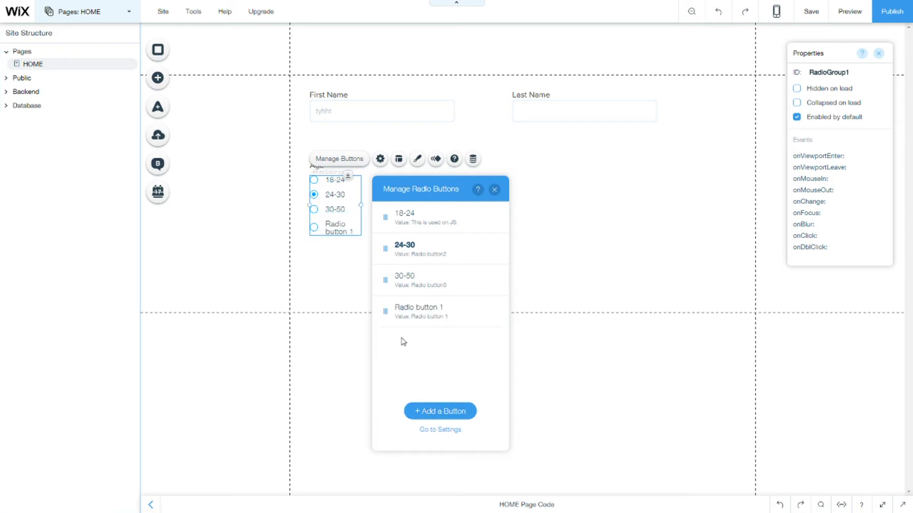
double_click(426, 308)
text(50-70)
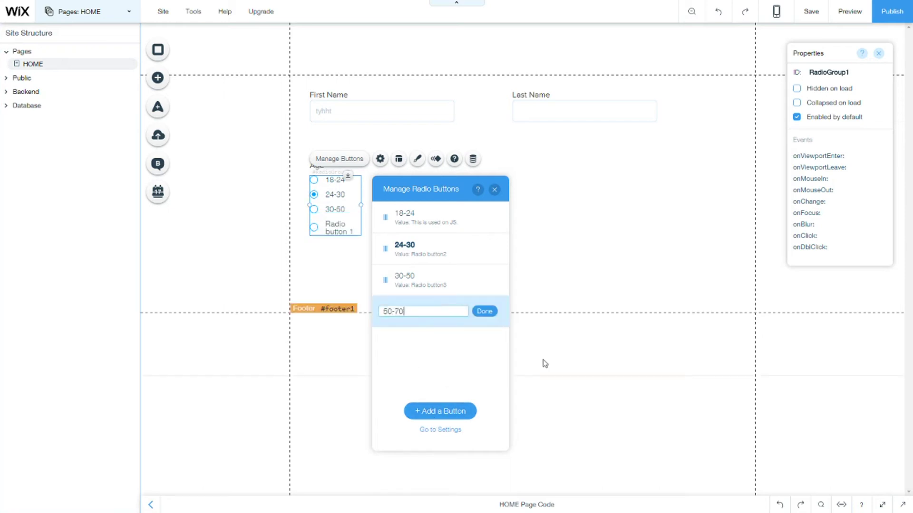
click(545, 364)
Step: Make 18-24 the default selection of the Age radio buttons
click(352, 179)
click(380, 159)
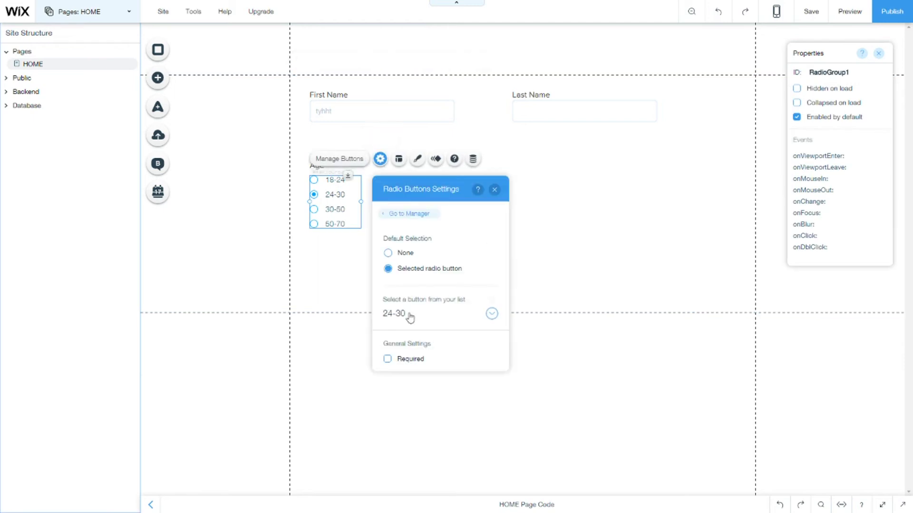
click(418, 316)
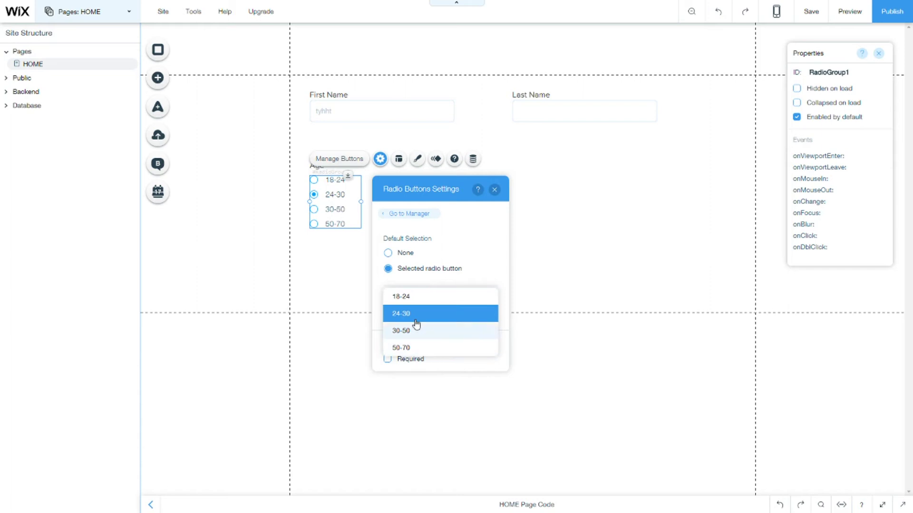
click(418, 296)
click(340, 252)
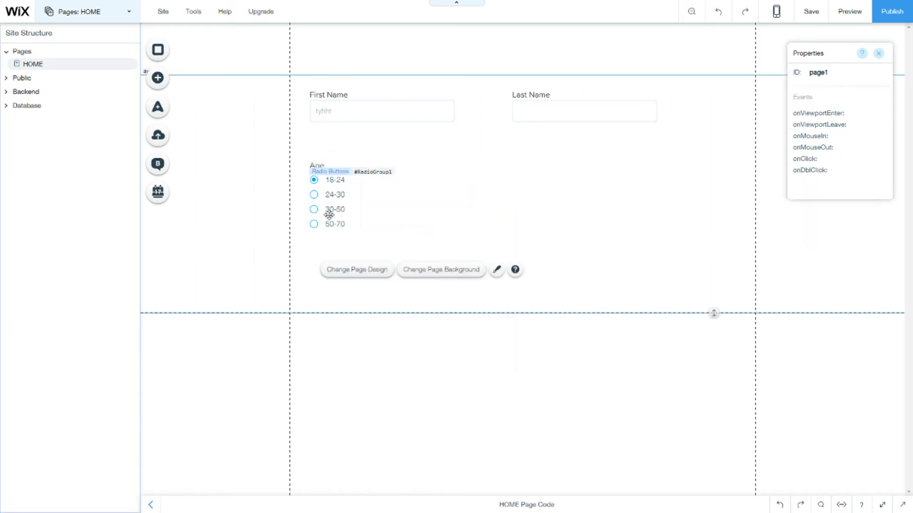
Step: Switch the Age group's default selection to None and back to Selected radio button, and make the group required
click(361, 196)
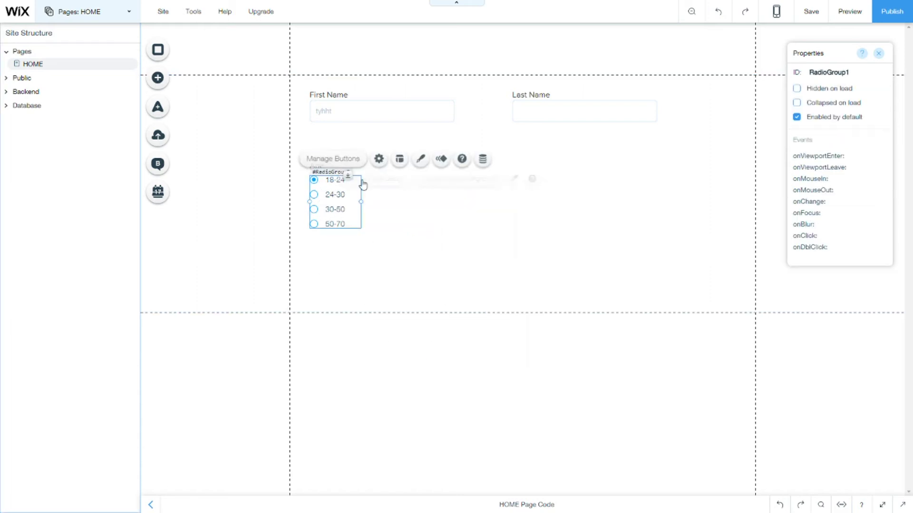
click(380, 159)
click(404, 259)
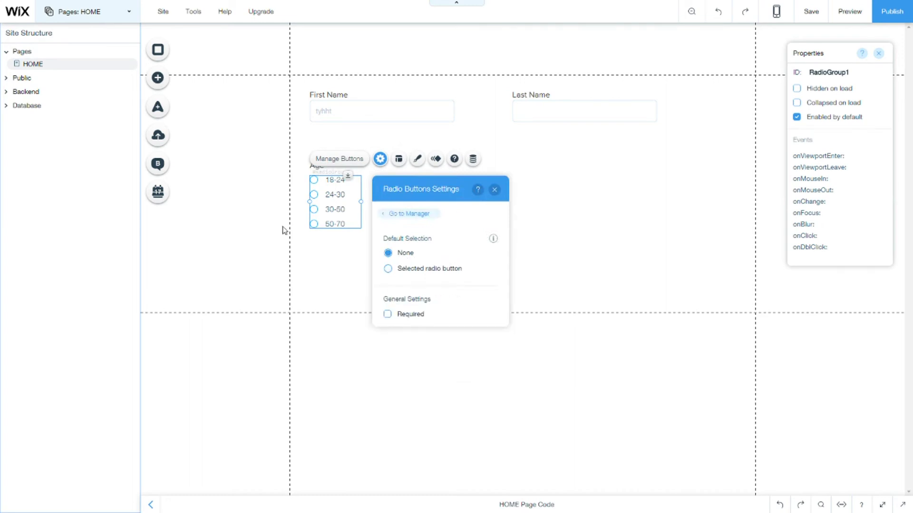
click(429, 269)
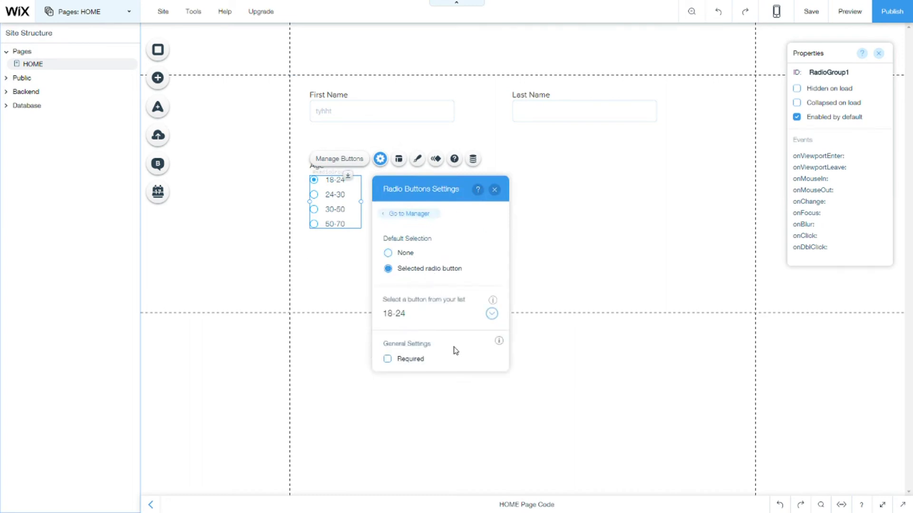
click(406, 362)
click(198, 104)
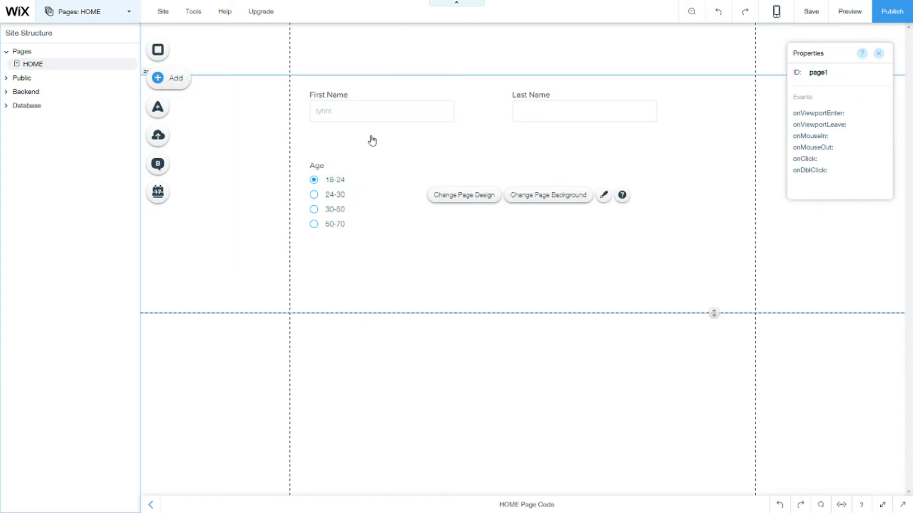
Step: Add the "Choose your color" drop-down from the user input elements and place it below the Last Name field
click(158, 77)
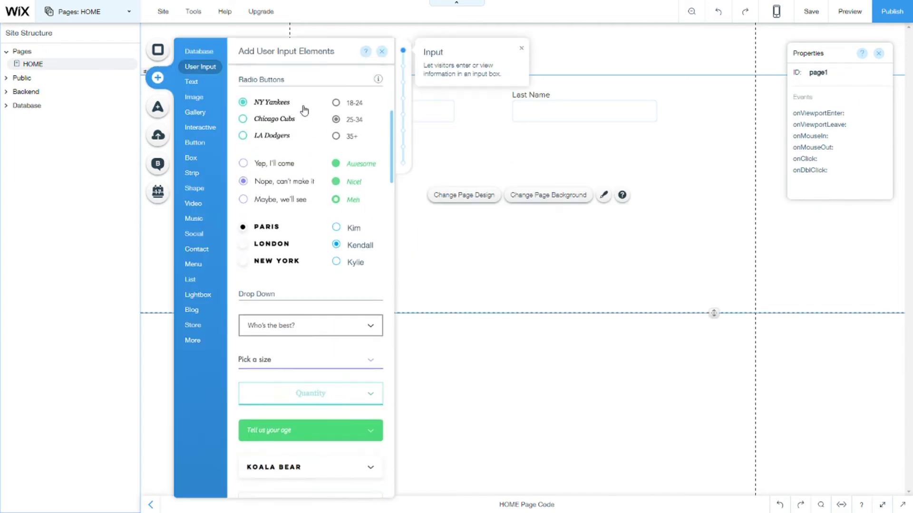
click(401, 88)
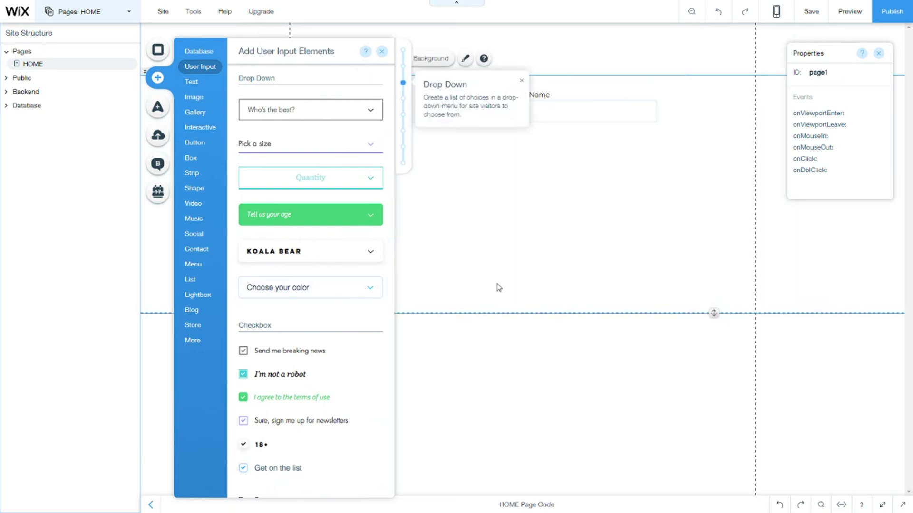
click(310, 288)
drag(532, 222, 554, 151)
click(476, 238)
Step: Duplicate the Age label and arrange the copy above the drop-down, lining both up under the Last Name field
click(333, 166)
key(ctrl+c)
key(ctrl+v)
drag(371, 175, 482, 164)
drag(547, 151, 554, 194)
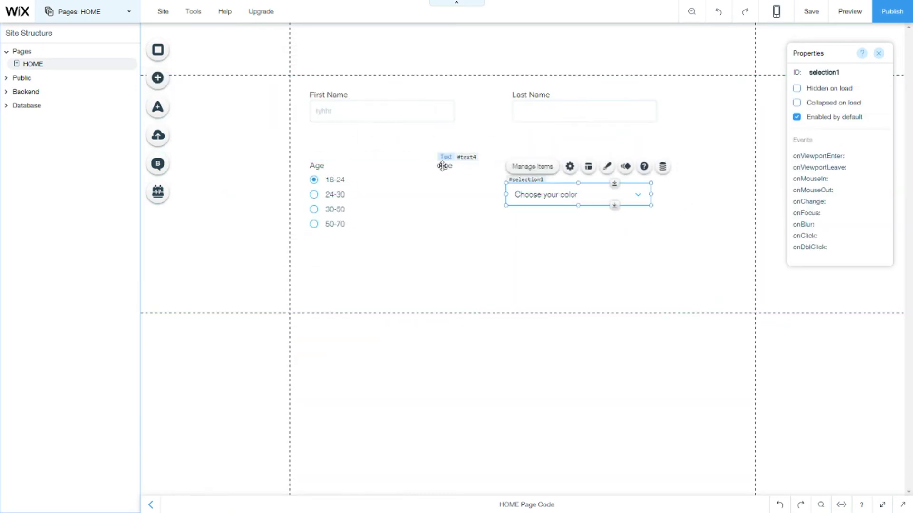
drag(442, 166, 533, 189)
click(420, 192)
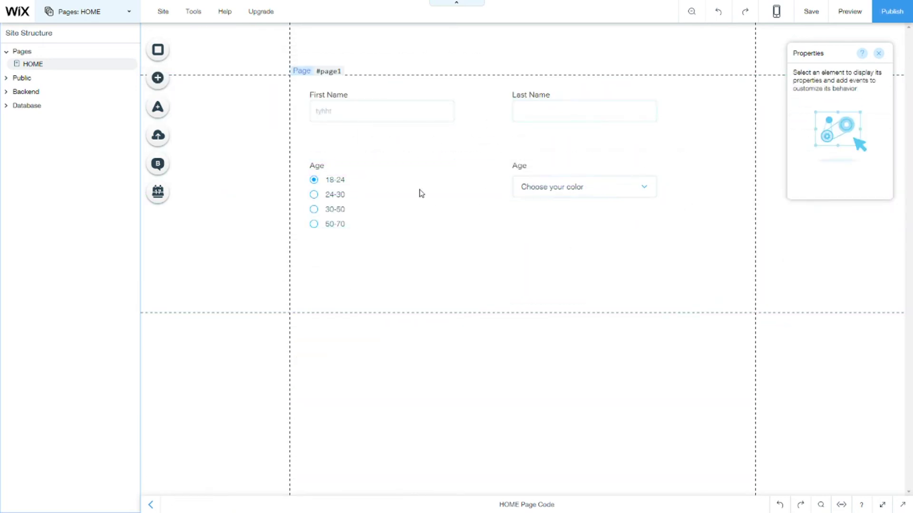
Step: Change the label above the drop-down to "State" and set the drop-down's placeholder text to "Choose your state"
double_click(519, 168)
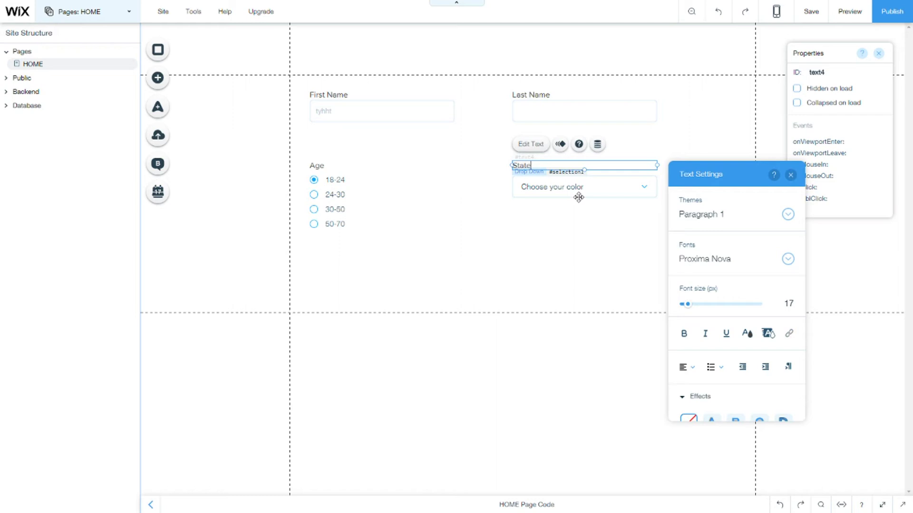
double_click(578, 198)
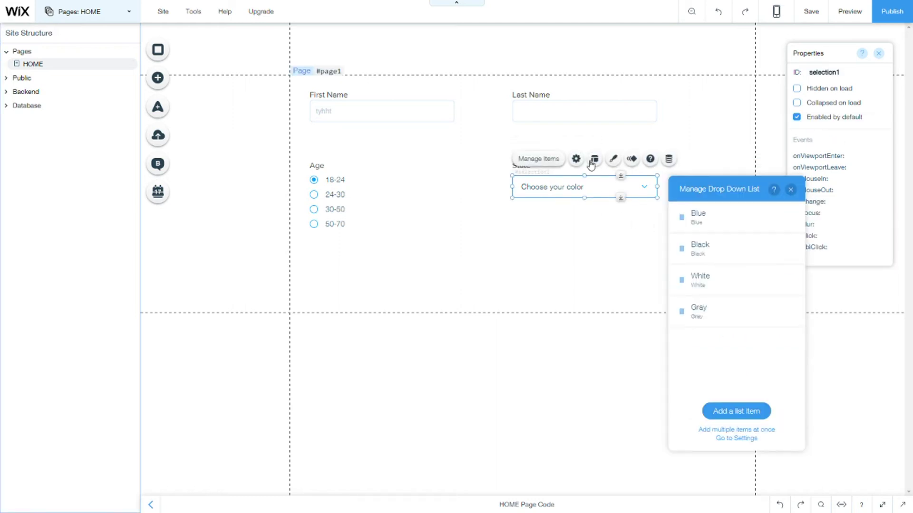
click(576, 159)
triple_click(727, 329)
text(Choose your state)
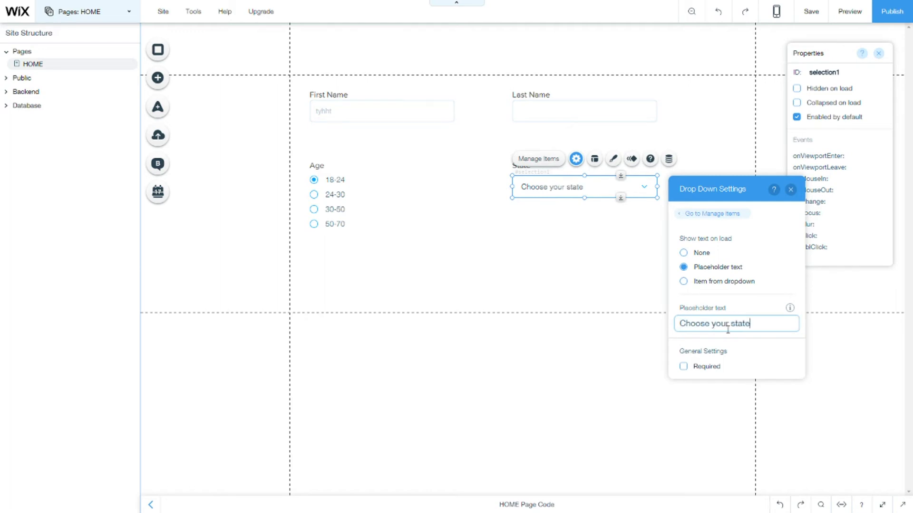
click(524, 212)
click(544, 250)
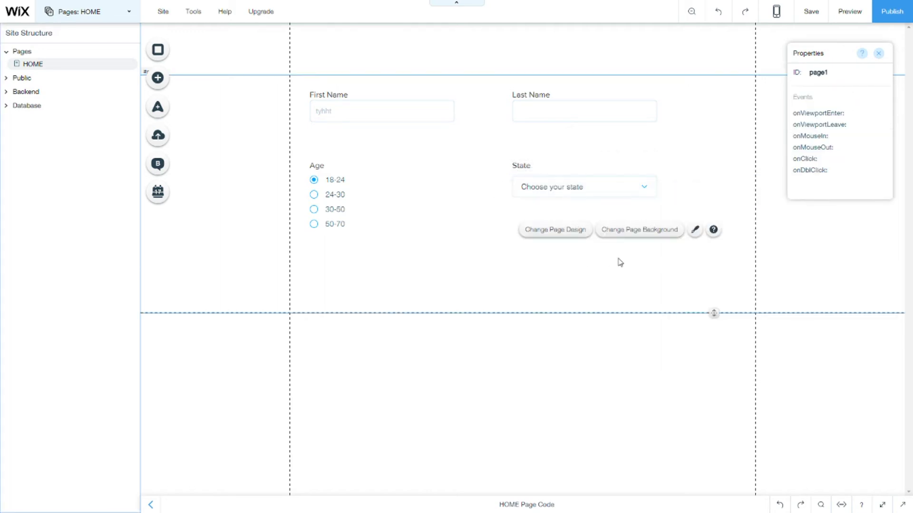
Step: Relabel the drop-down items Blue, Black, White and Gray as State1, State2, State3 and State4
click(591, 194)
click(538, 159)
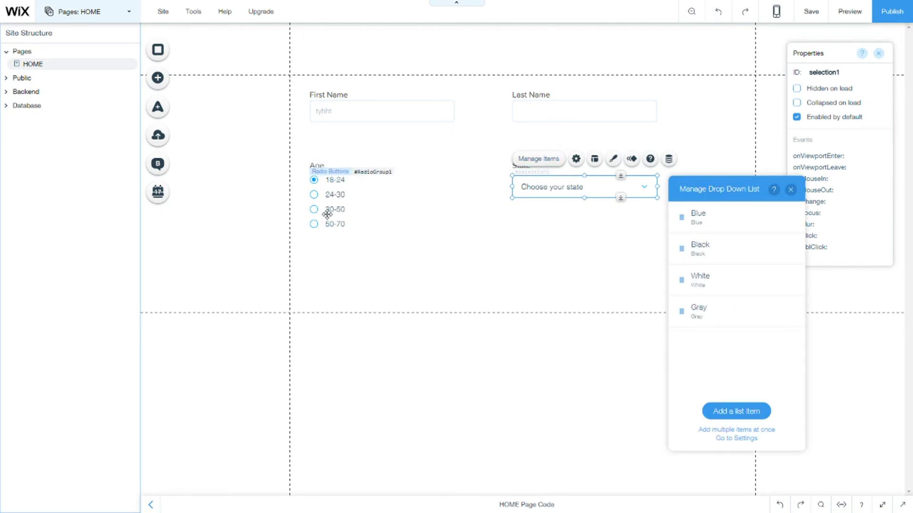
click(758, 228)
text(State1)
key(Return)
click(700, 244)
text(s)
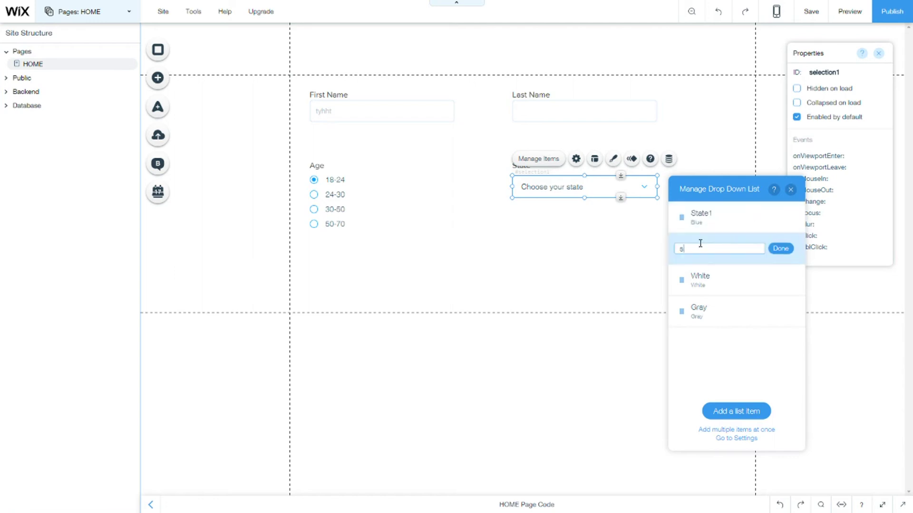
text(tate2)
key(Return)
click(748, 275)
text(State3)
key(Return)
click(692, 312)
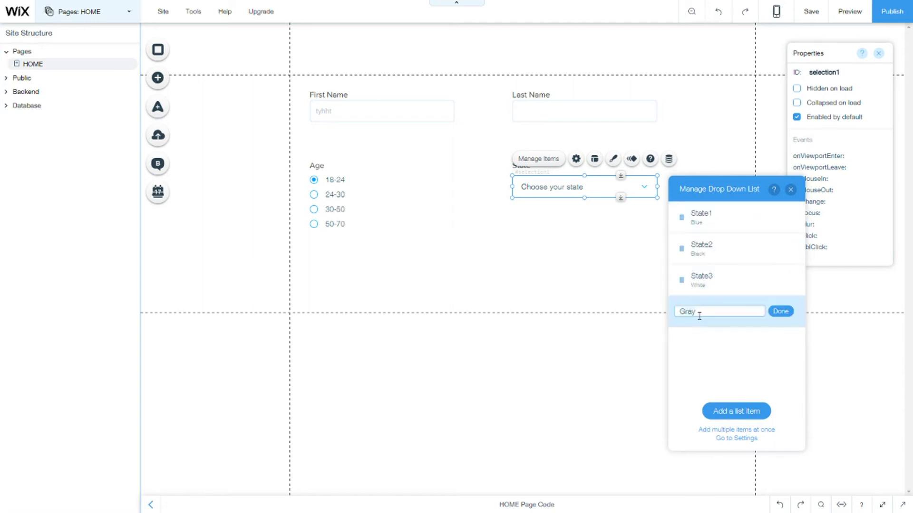
text(State4)
key(Return)
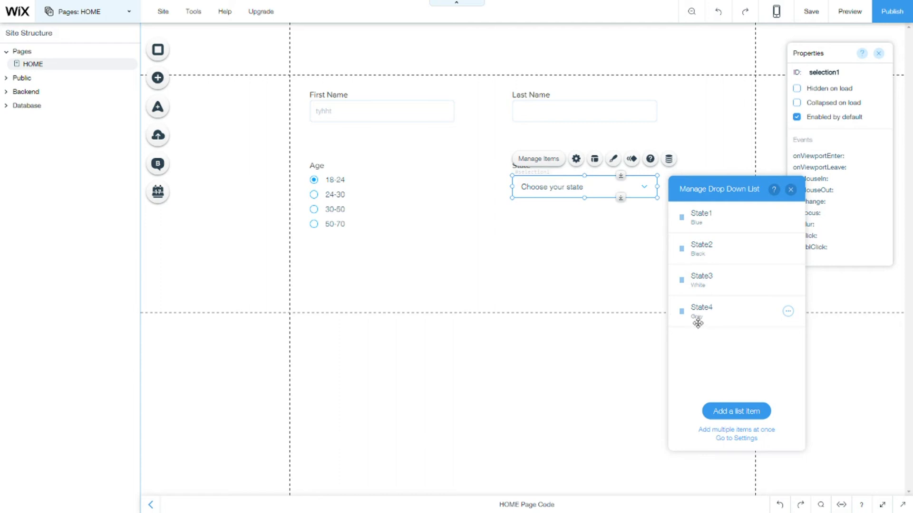
Step: Set the State1 drop-down item's value to JSValue1
click(788, 217)
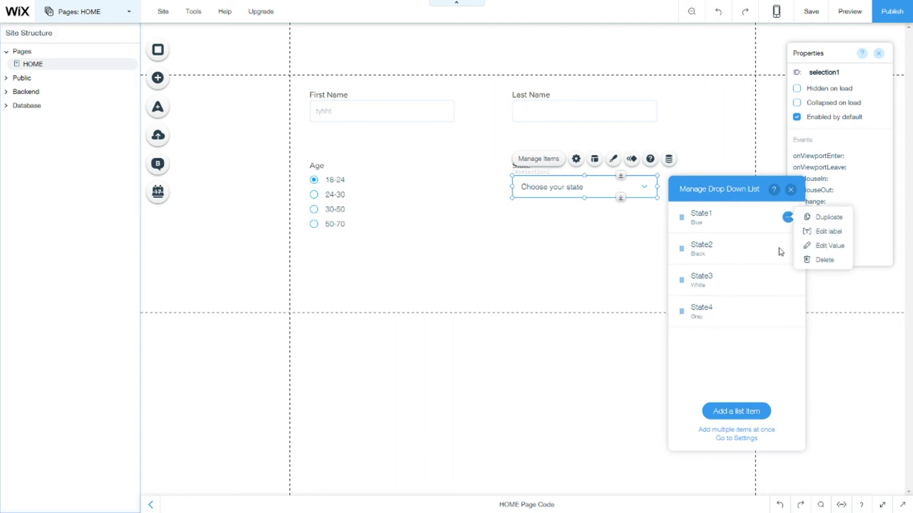
click(814, 259)
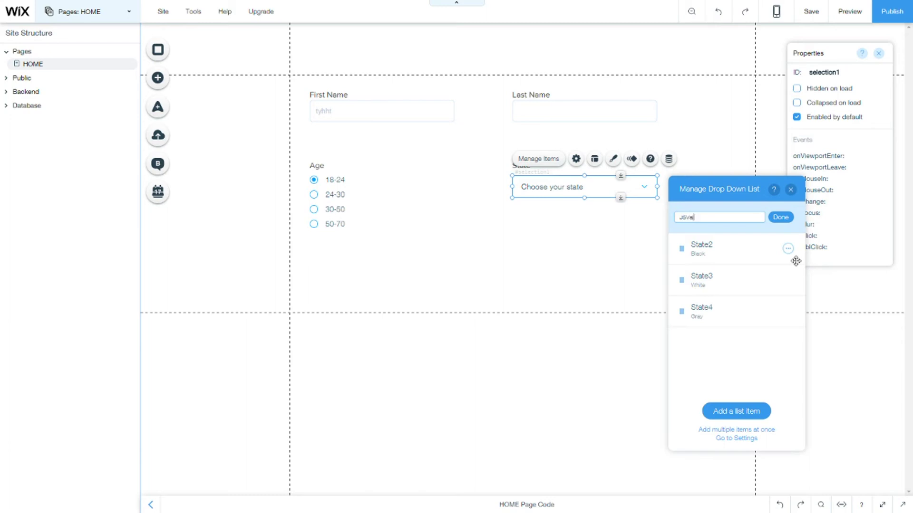
text(JSValue1)
key(Return)
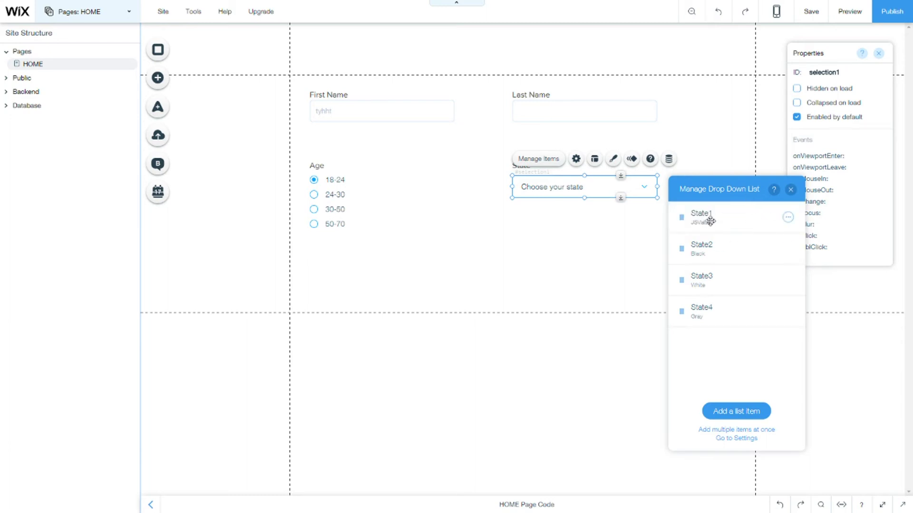
Step: Set the value of the State1 drop-down item to state1
click(788, 218)
click(821, 247)
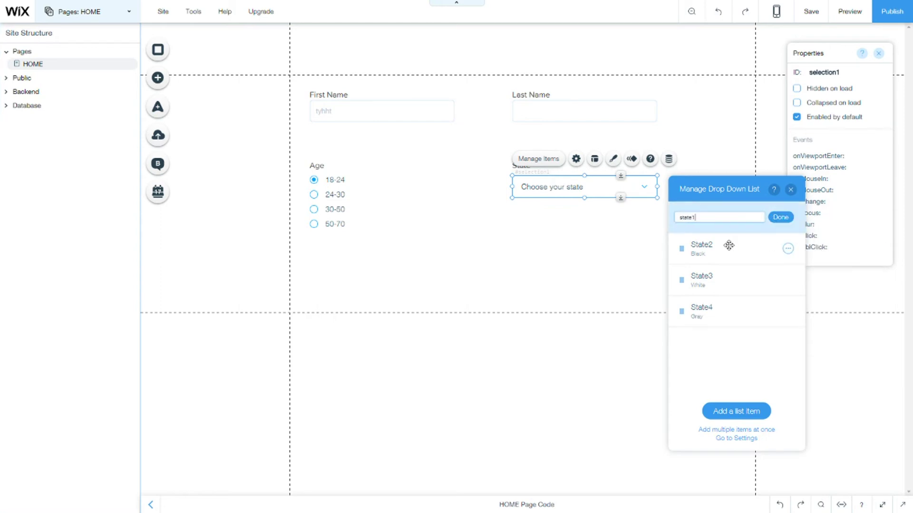
text(state1)
key(Return)
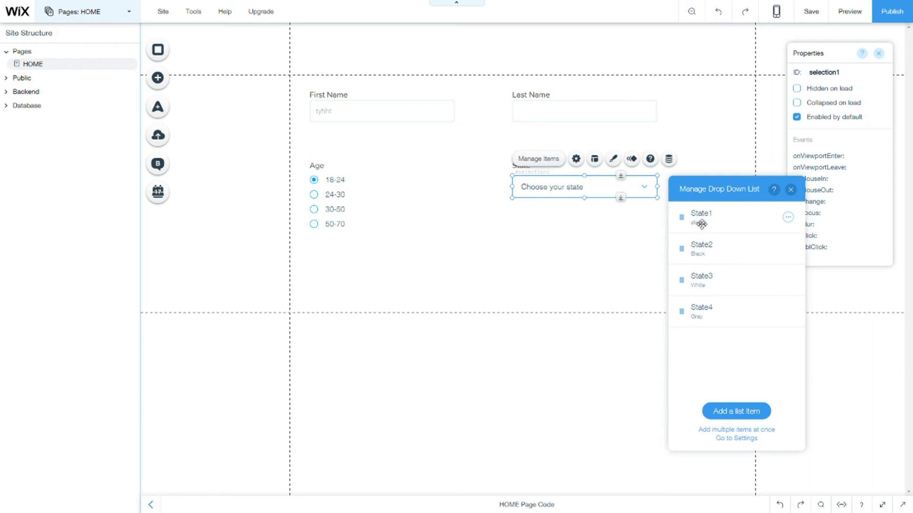
Step: Add the "Get on the list" checkbox from the user input elements and place it below the State drop-down
click(275, 131)
click(158, 78)
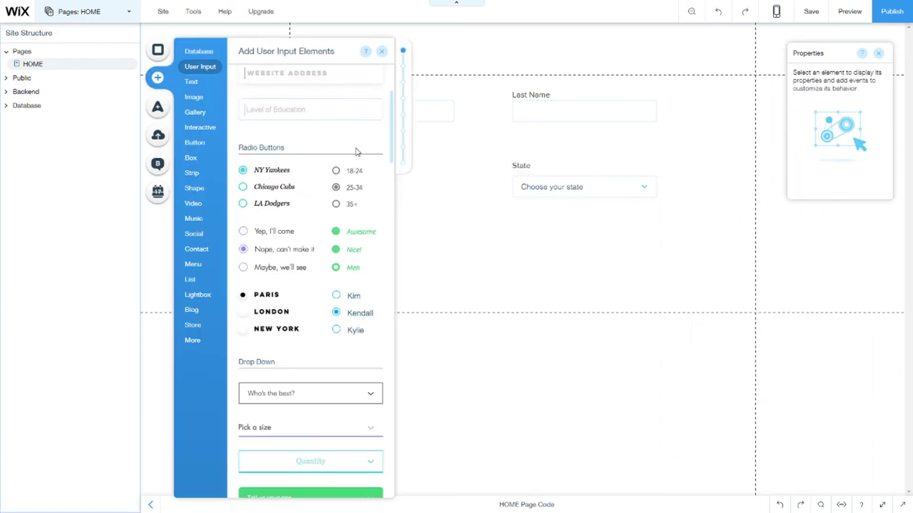
click(408, 101)
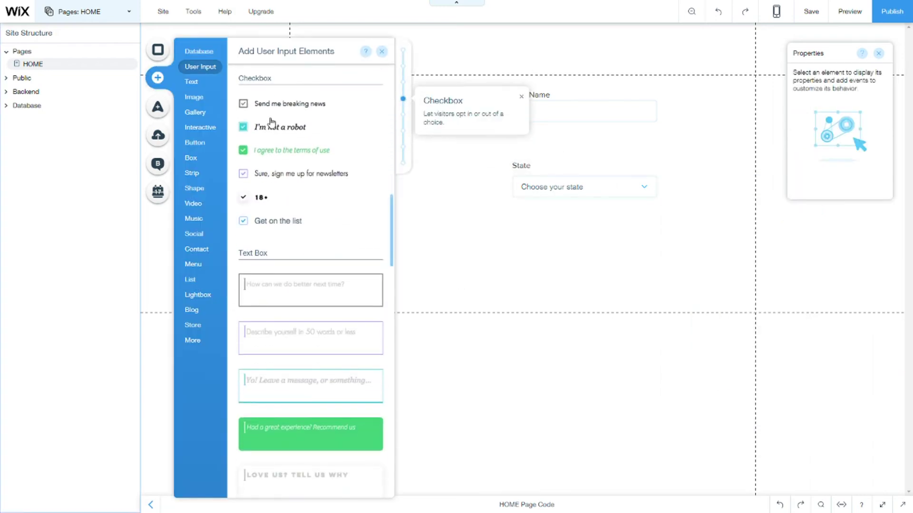
drag(286, 228, 543, 227)
click(513, 261)
click(540, 239)
click(537, 227)
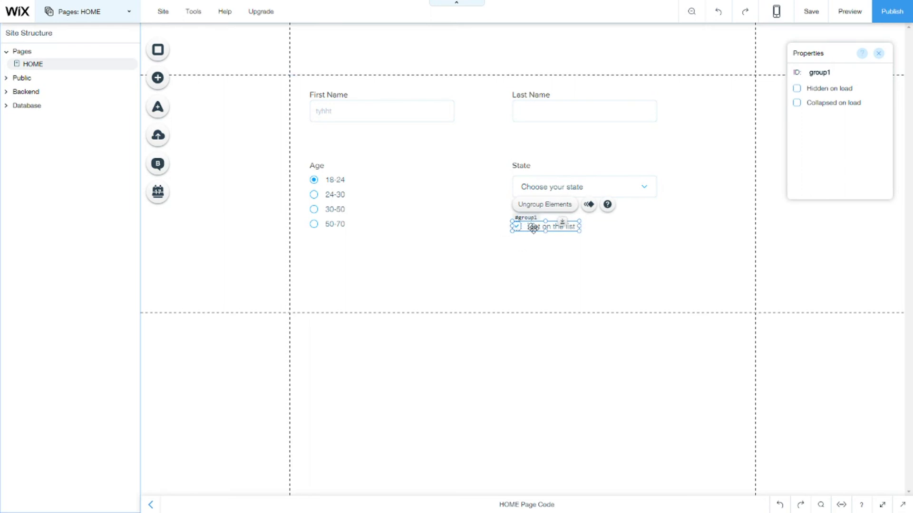
Step: Examine the properties of the checkbox and its text label as separate parts of their group
click(537, 230)
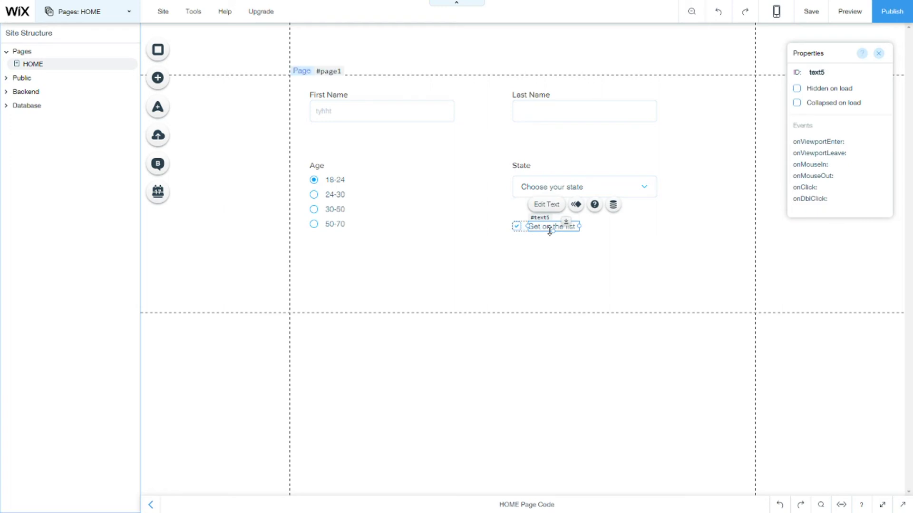
click(516, 227)
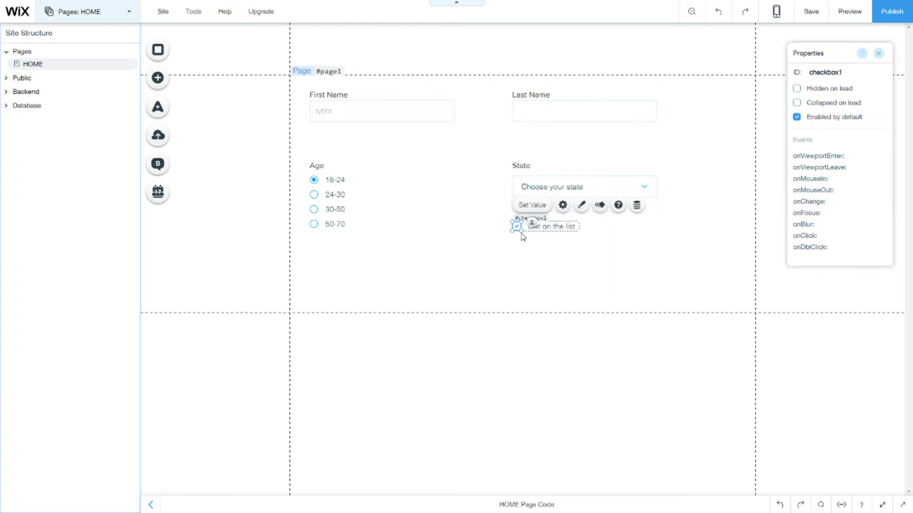
click(536, 236)
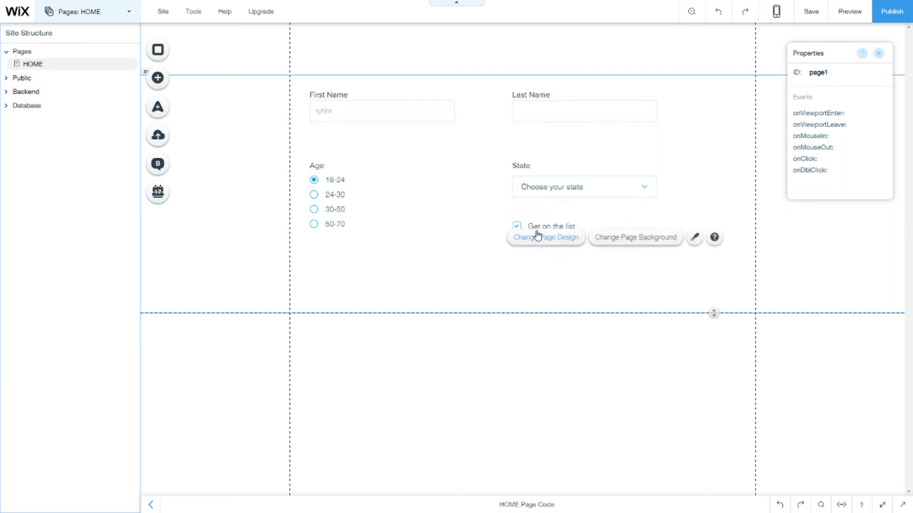
click(536, 225)
click(517, 227)
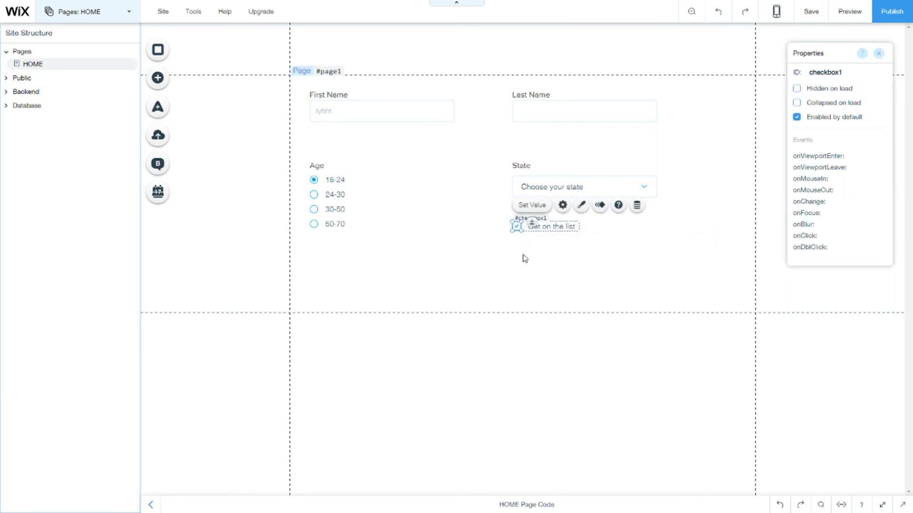
click(539, 253)
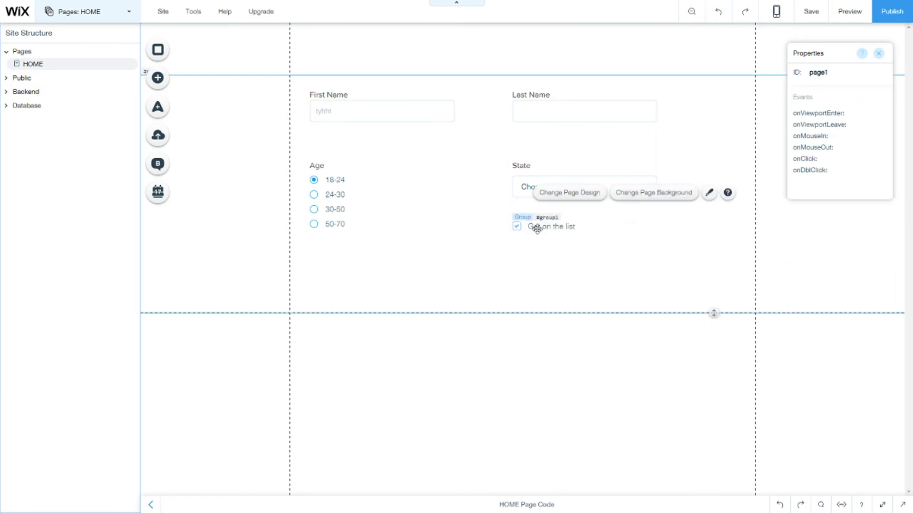
Step: Examine the checkbox's settings, including its value field and the Required and Checked by default options
click(536, 228)
click(517, 228)
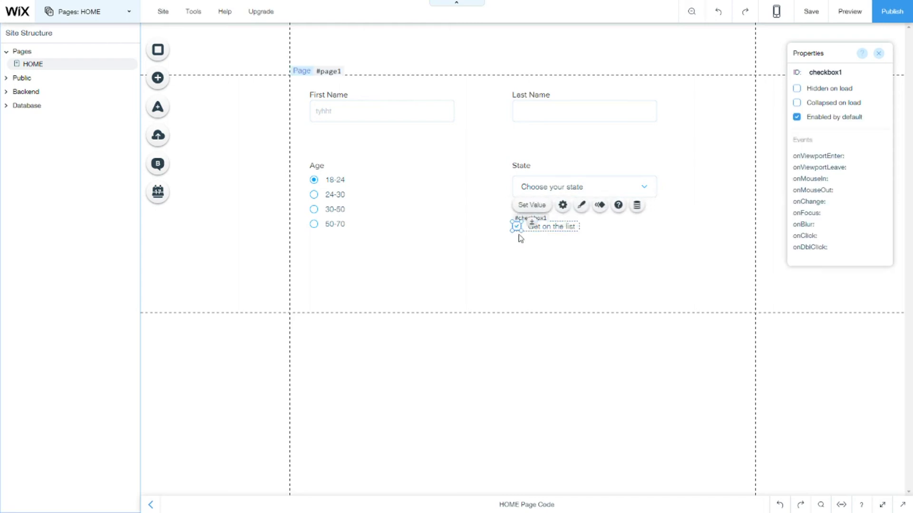
click(563, 205)
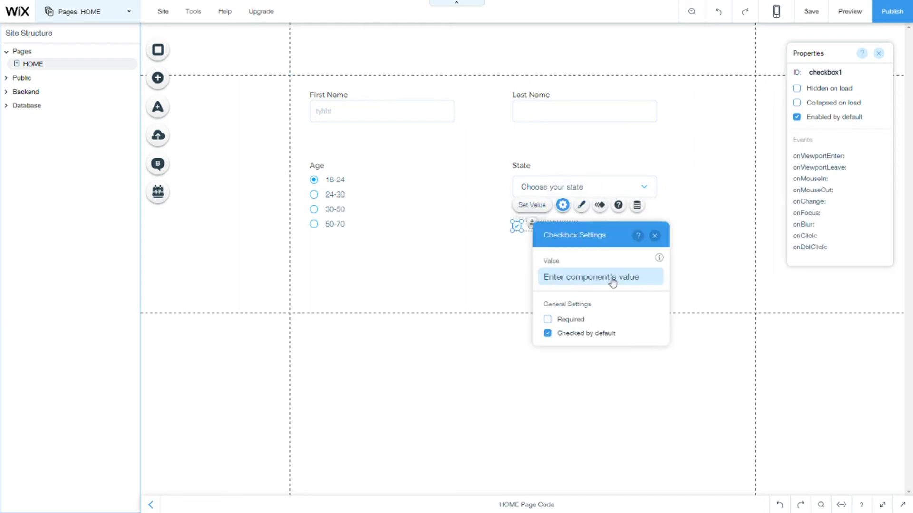
click(584, 321)
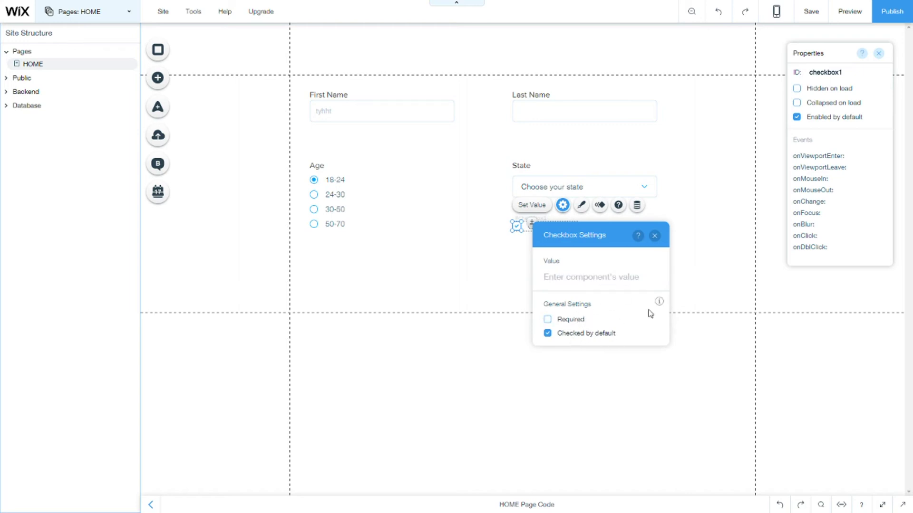
click(635, 277)
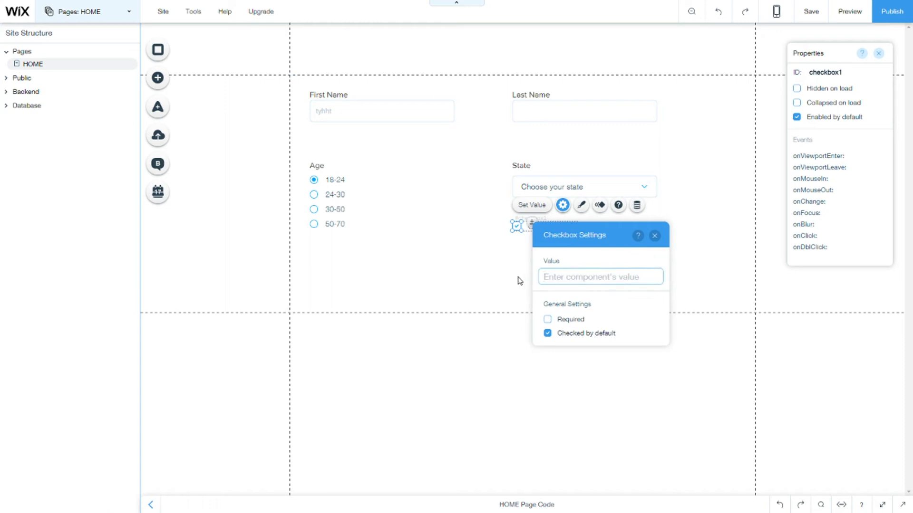
click(732, 261)
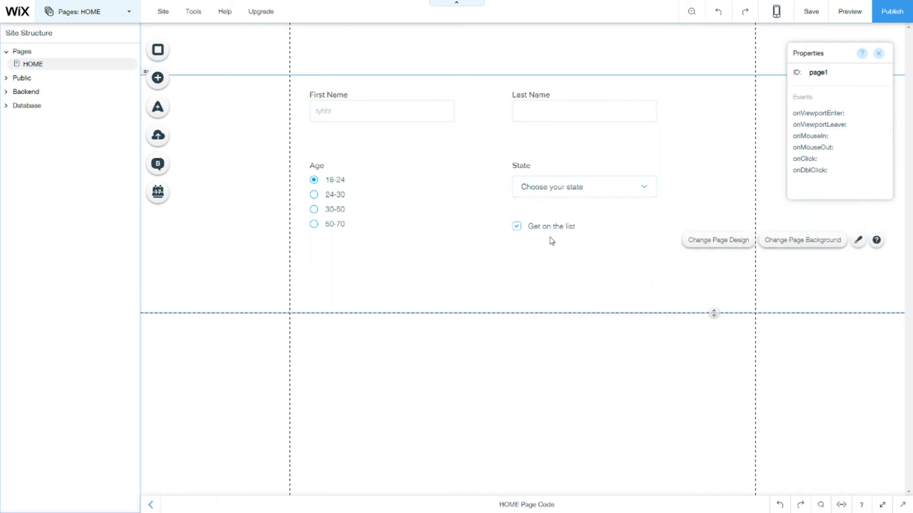
Step: Change the checkbox's label to "I agree on the TOS." and fit the text on one line
click(565, 227)
click(556, 228)
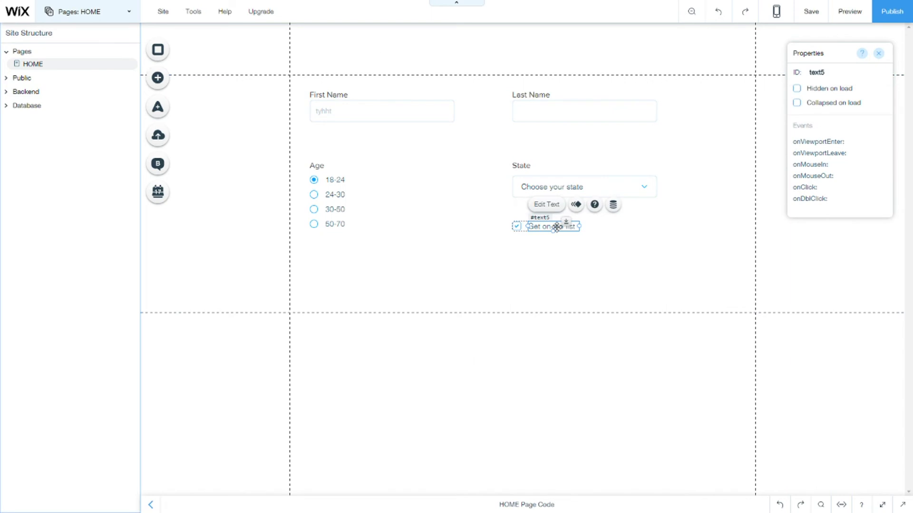
double_click(556, 227)
key(BackSpace)
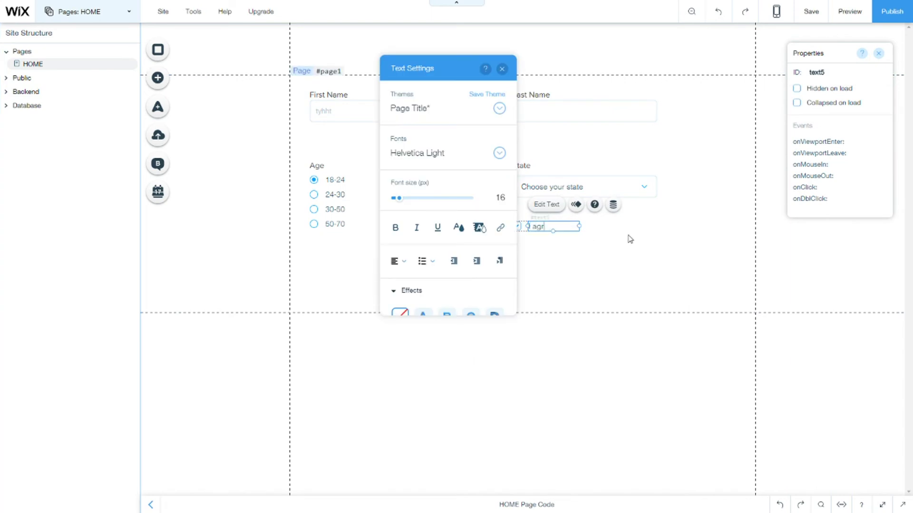
text(I agree on the ROS)
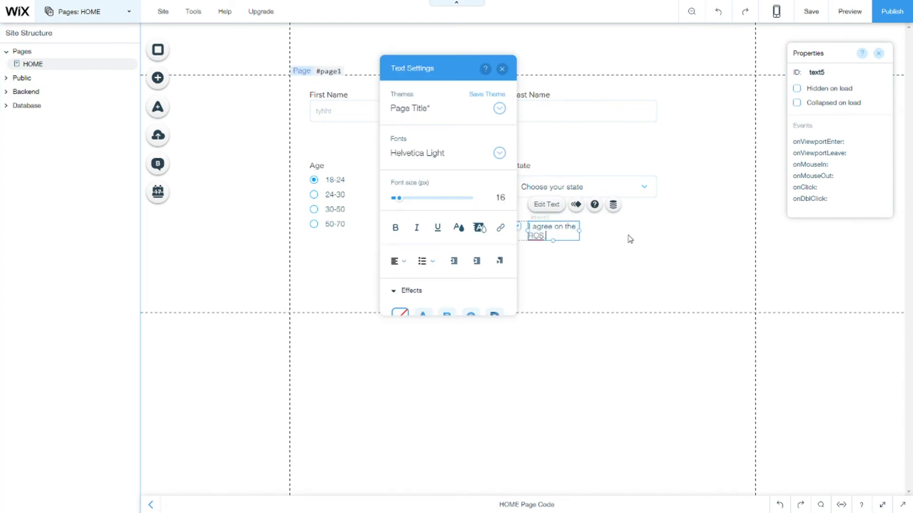
key(BackSpace)
key(BackSpace)
text(Tos)
key(BackSpace)
text(.)
key(Return)
click(601, 238)
click(573, 254)
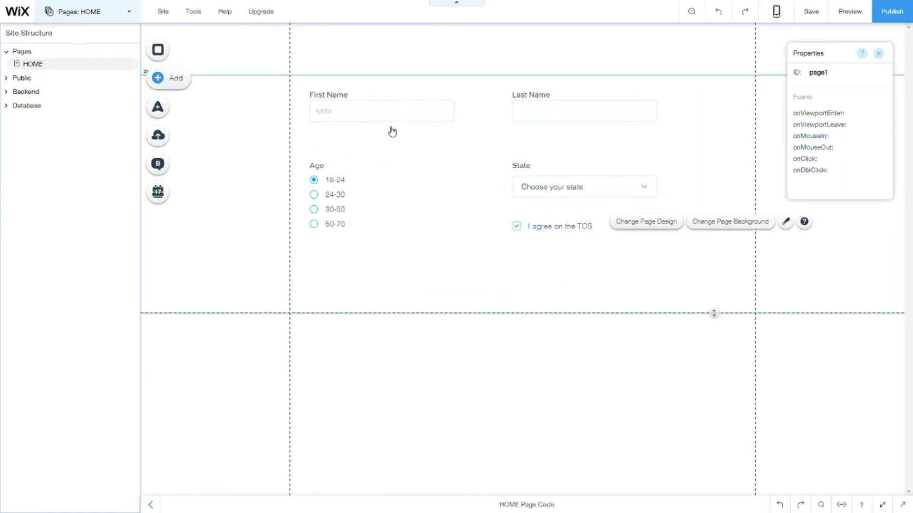
Step: Add the "Special requests? Add them here" text box from the user input elements and place it below the age radio buttons
click(158, 78)
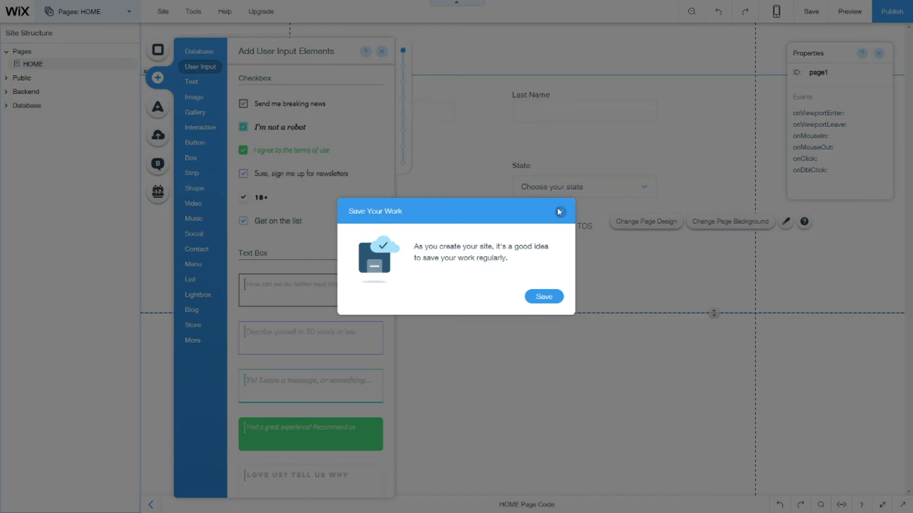
click(561, 212)
click(403, 115)
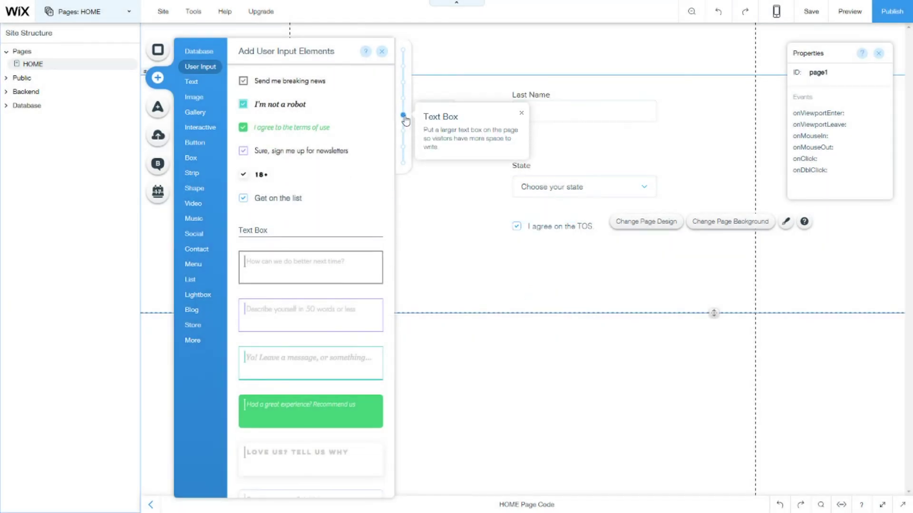
drag(306, 355, 386, 309)
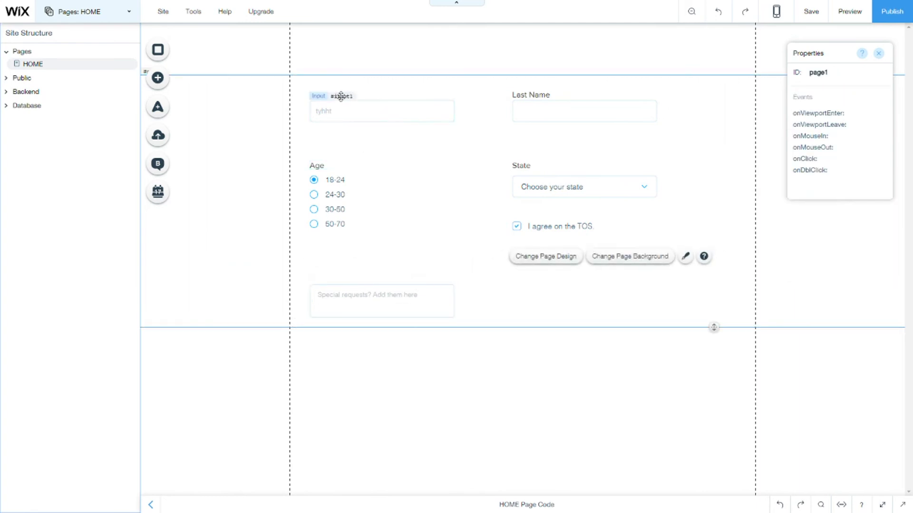
Step: Place a copy of the First Name label directly above the special requests text box and make the text box taller
drag(341, 95, 343, 280)
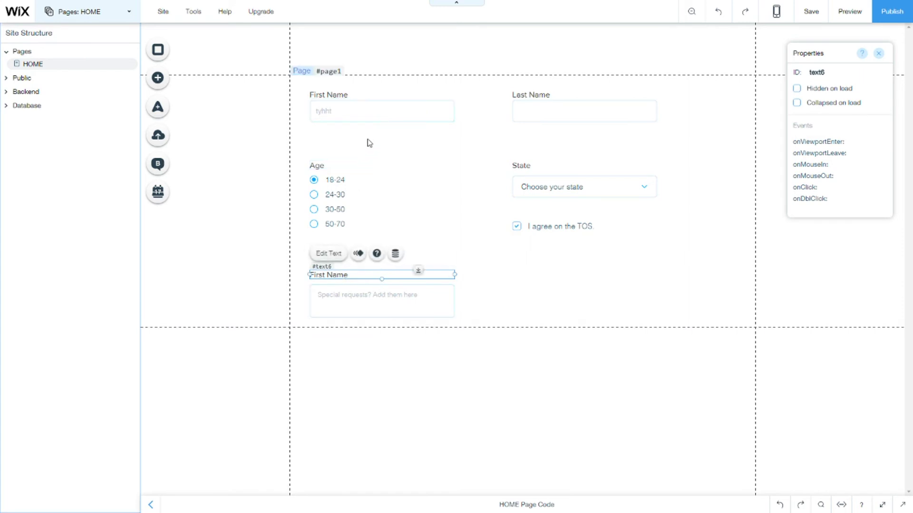
click(322, 113)
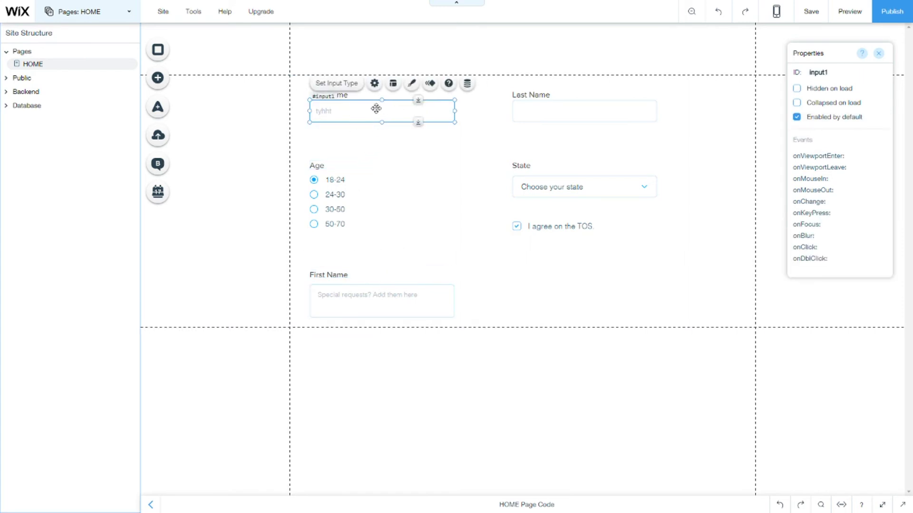
click(398, 309)
drag(382, 318, 386, 357)
click(485, 343)
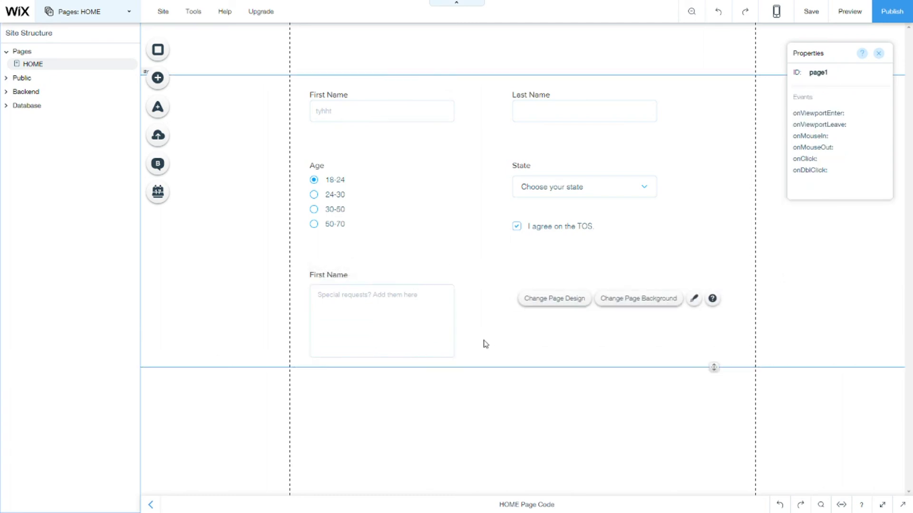
Step: Change the label above the special requests text box to "Order Details"
double_click(340, 274)
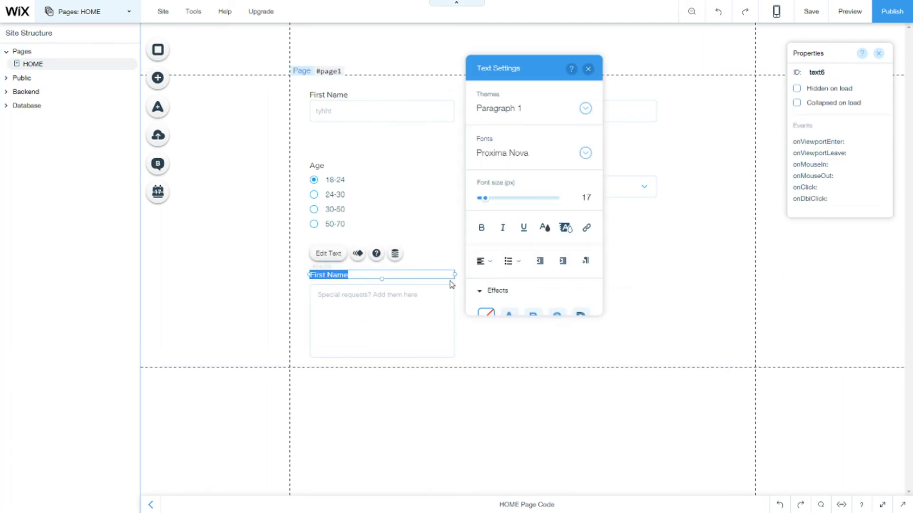
text(A)
click(494, 392)
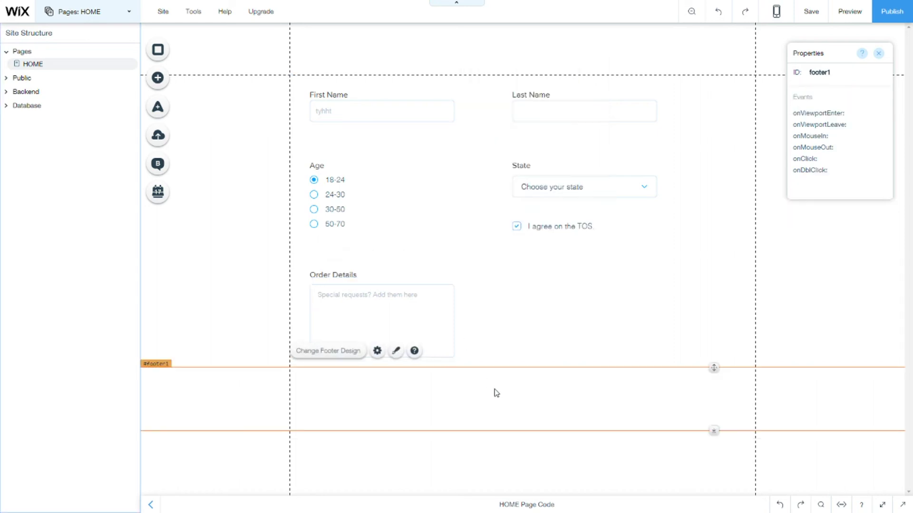
click(481, 340)
Step: Set the Order Details text box's placeholder content to "Text is displayed here."
click(403, 314)
click(370, 268)
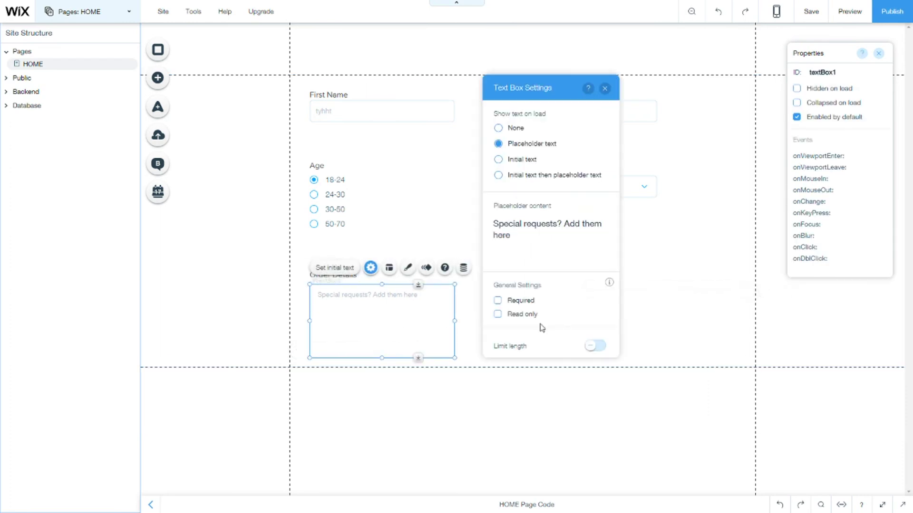
click(548, 238)
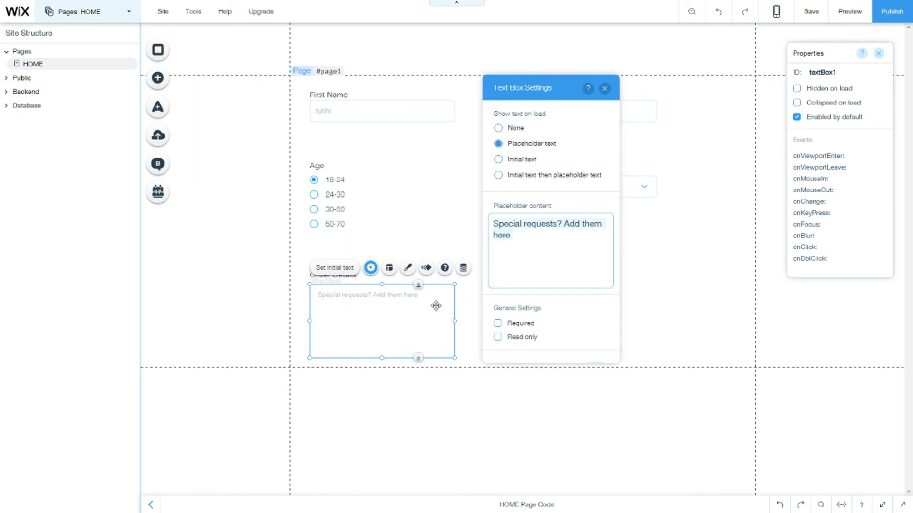
text(Text is displayed)
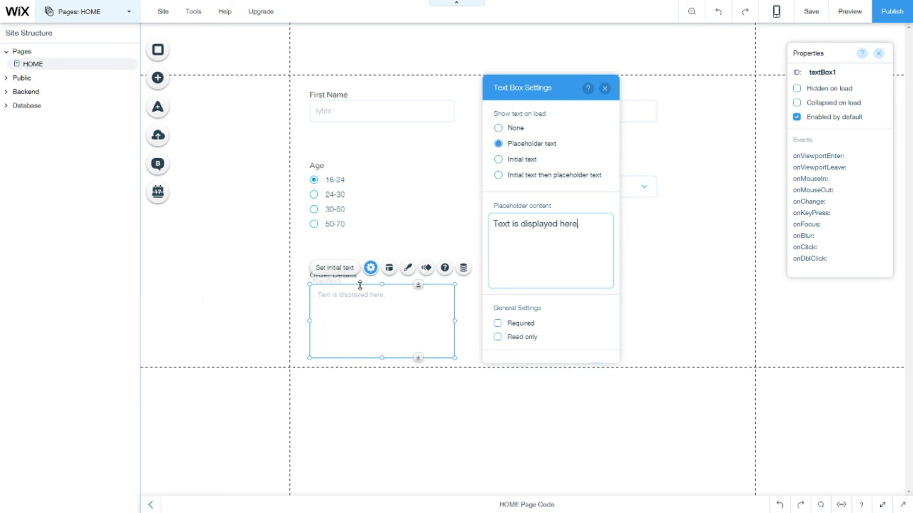
text(.)
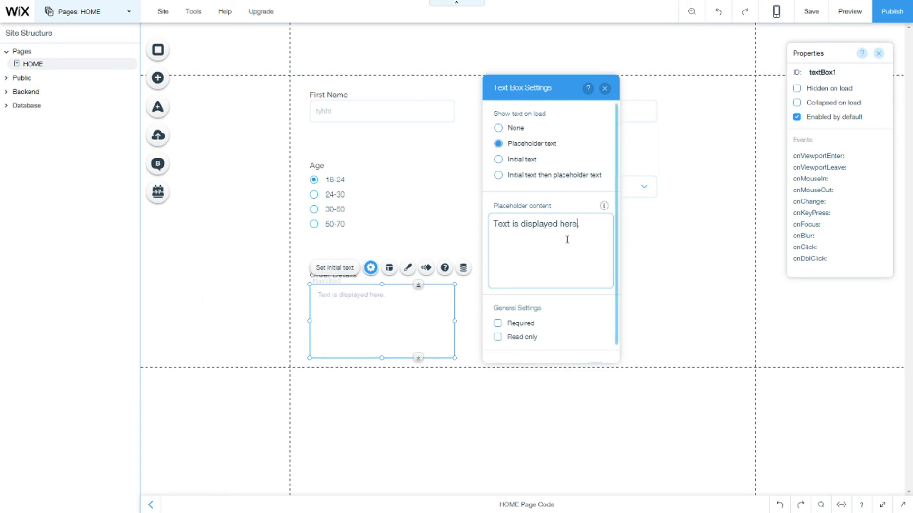
click(559, 223)
Step: Enable the length limit for the Order Details text box with a maximum of 5000 characters
scroll(560, 220, down, 1)
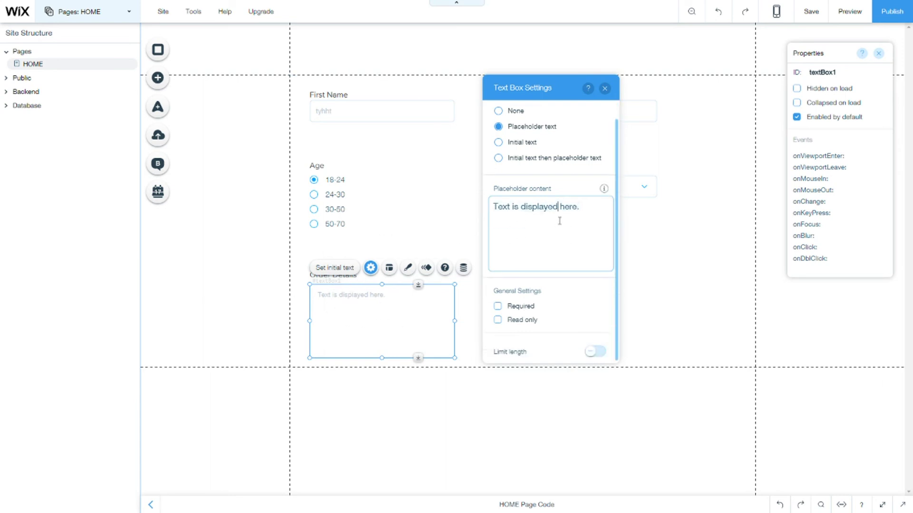
click(593, 352)
scroll(573, 311, down, 1)
click(538, 342)
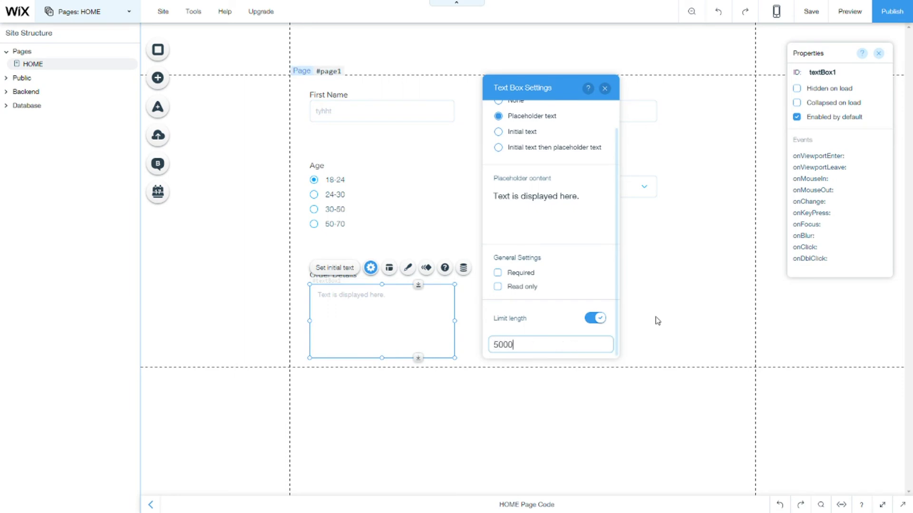
Step: Change the Order Details text box's length limit to 140 characters
key(BackSpace)
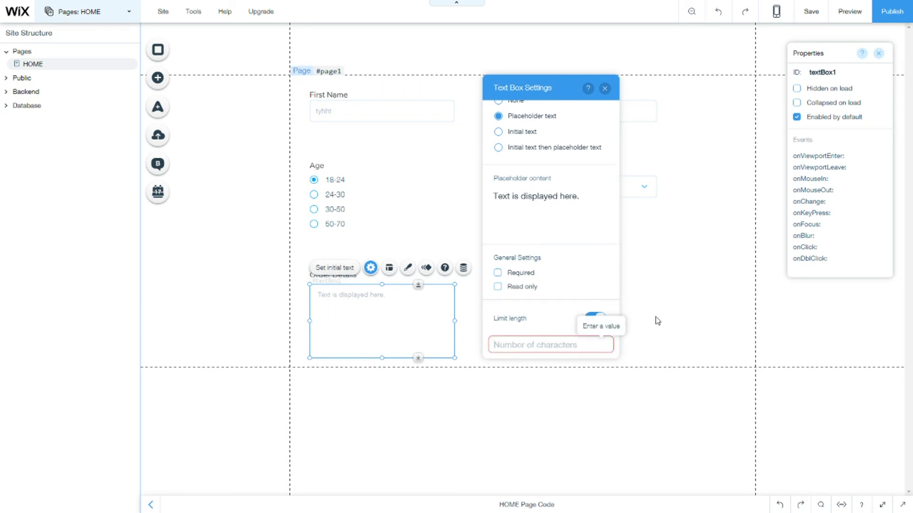
text(140)
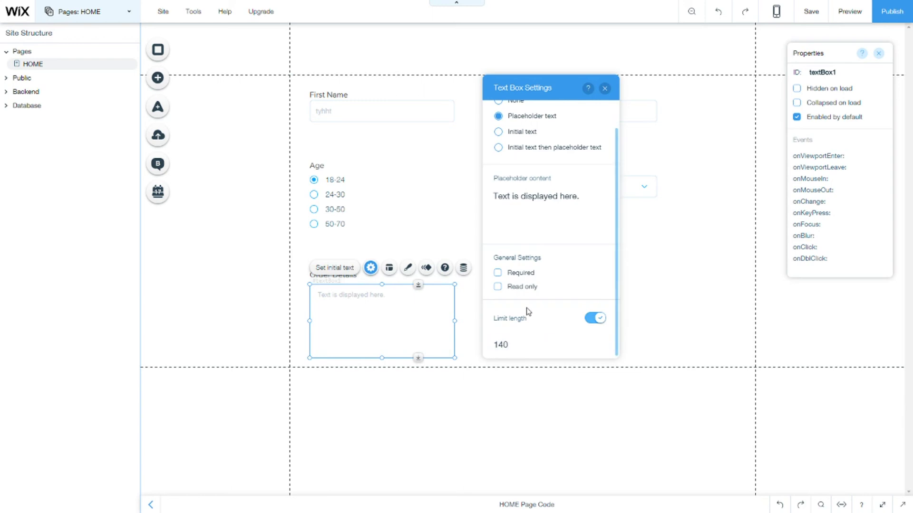
Step: Turn off the Order Details text box's length limit and mark the field as required
scroll(525, 312, up, 1)
scroll(542, 328, down, 1)
click(600, 319)
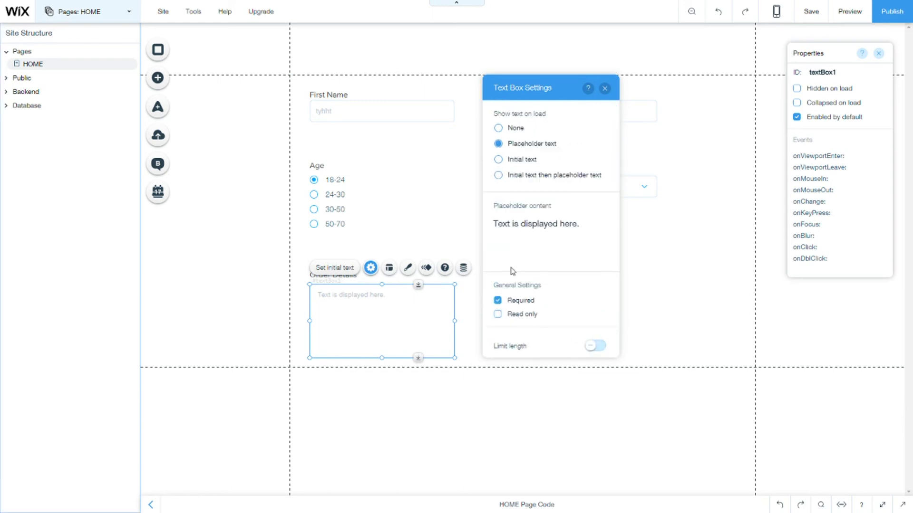
click(172, 85)
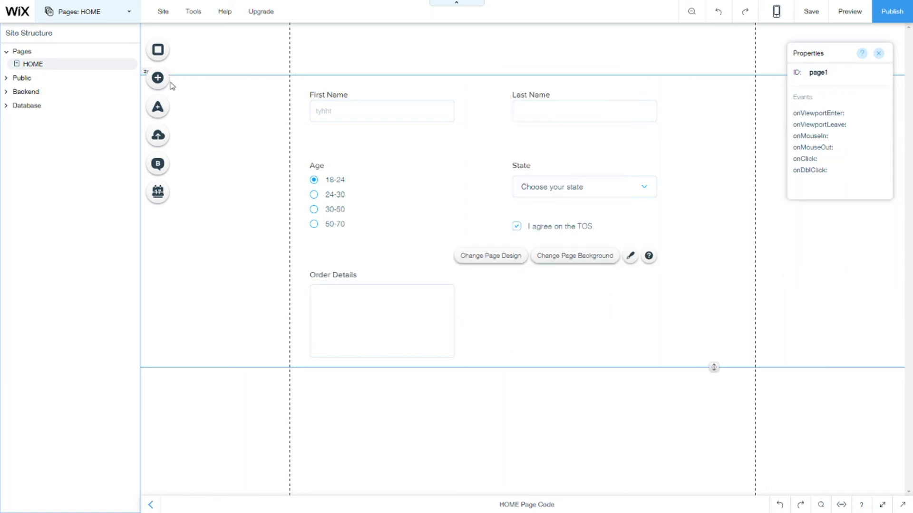
Step: Add the rounded blue "Change File" upload button beside the Order Details text box, below the TOS checkbox
click(157, 78)
scroll(326, 90, down, 3)
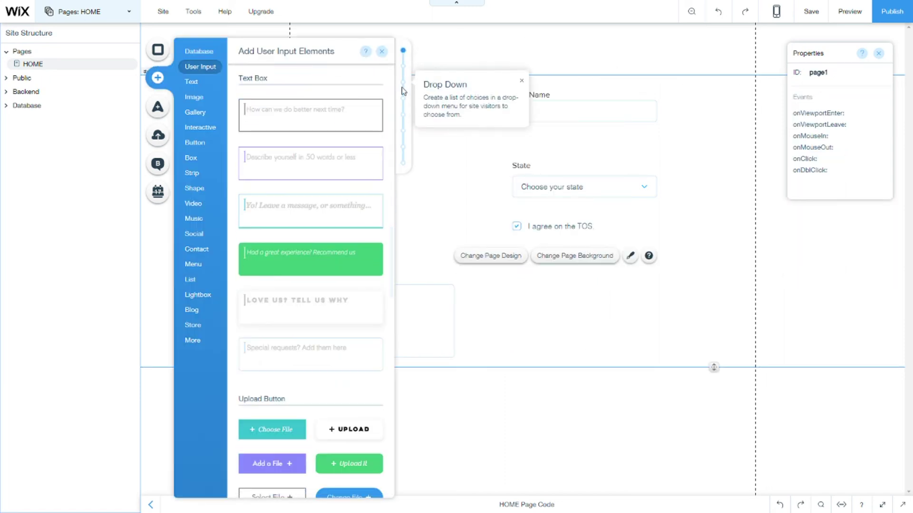
click(404, 134)
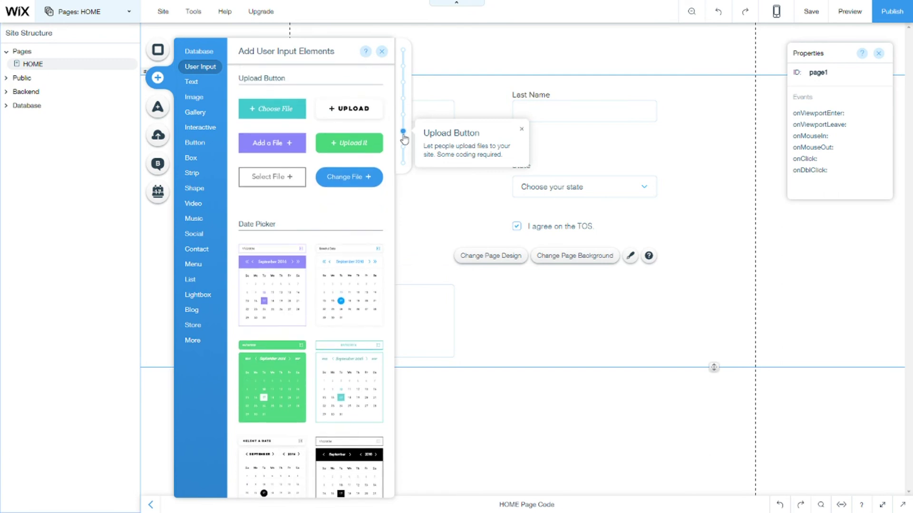
drag(350, 177, 552, 299)
Step: Keep Image as the upload button's supported file type and set its button text to "Text Button"
click(602, 267)
click(434, 174)
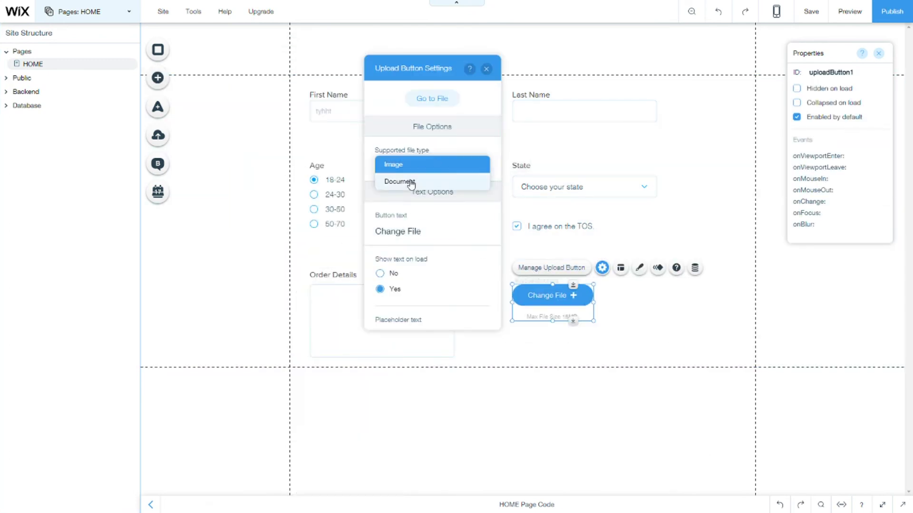
click(422, 230)
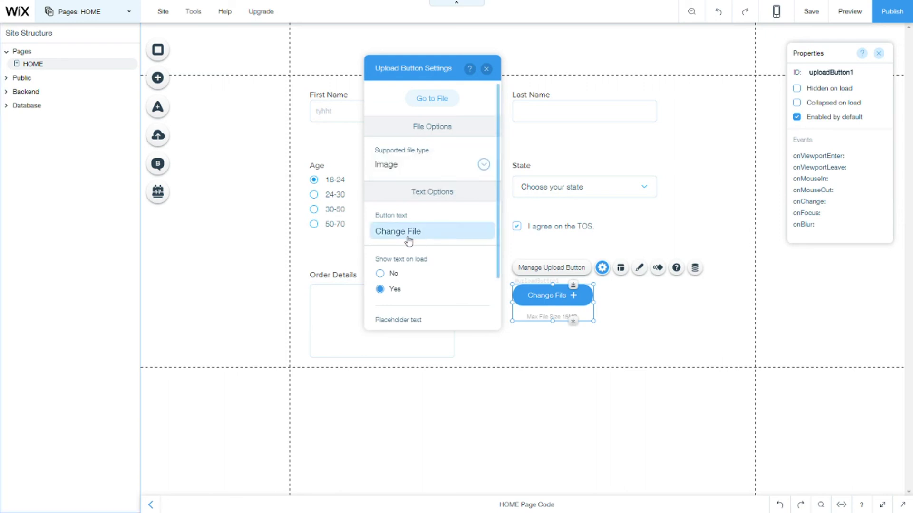
click(418, 230)
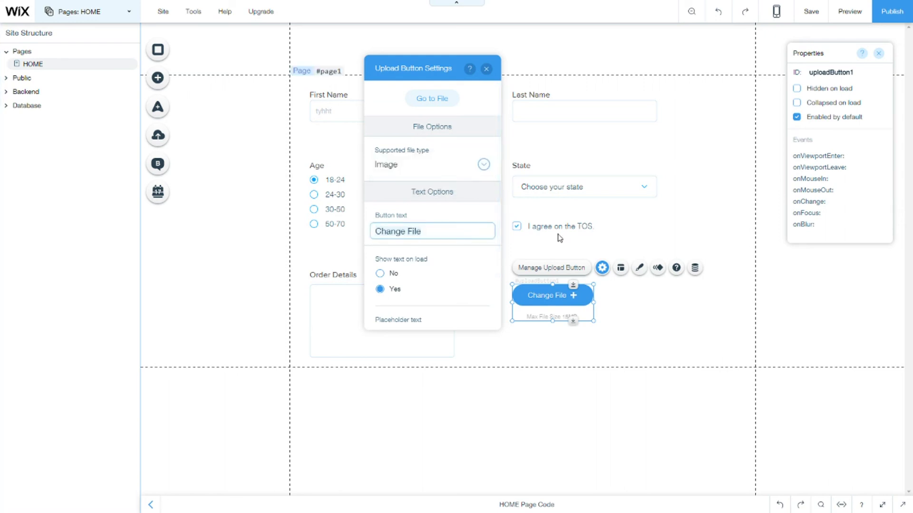
key(ctrl+a)
text(T)
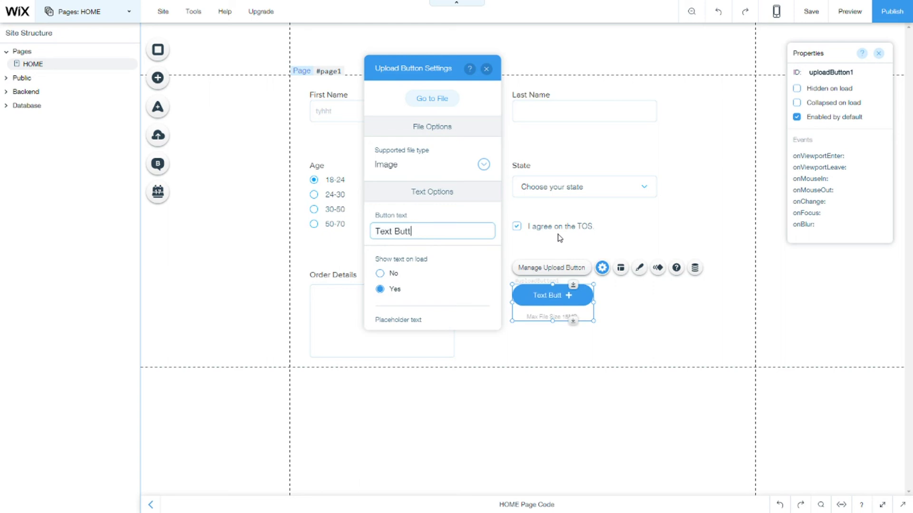
Step: Set the upload button's placeholder text to "Text1 here"
scroll(438, 236, down, 2)
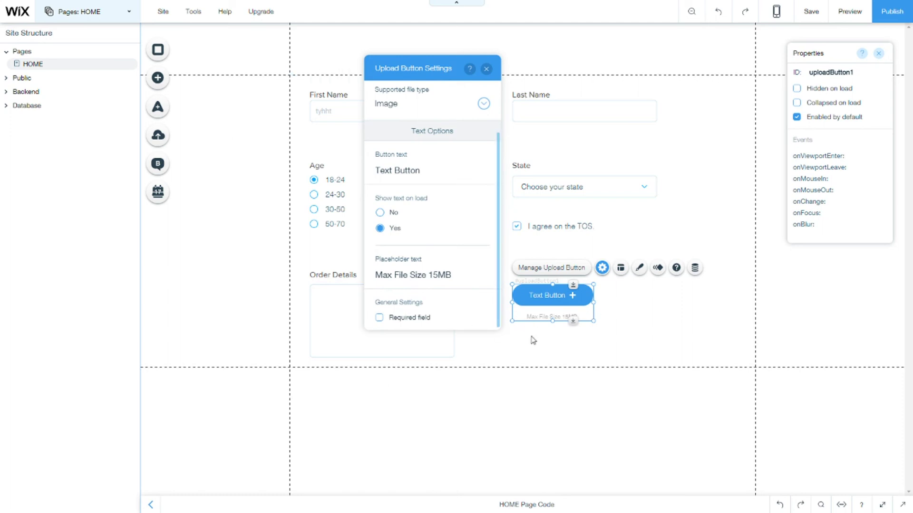
triple_click(442, 270)
text(Text1 here)
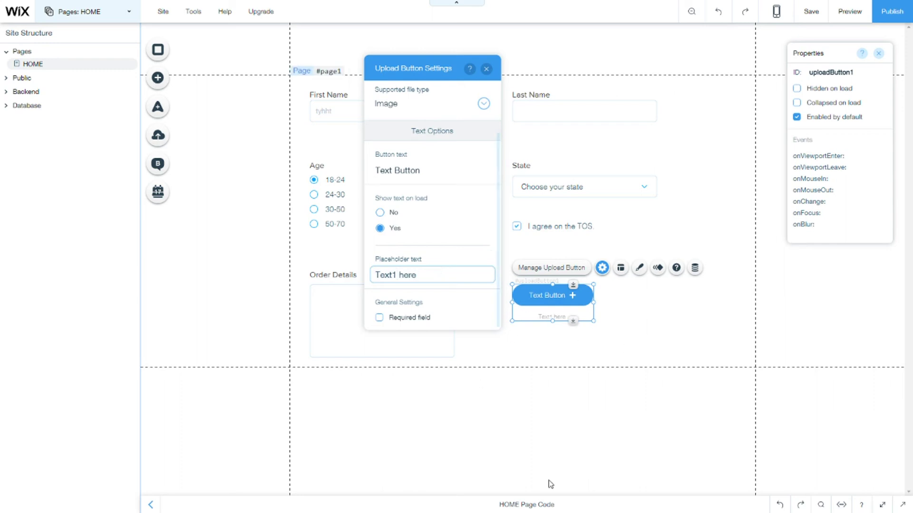
Step: Make the upload button a required field and set it to show no text on load
click(401, 315)
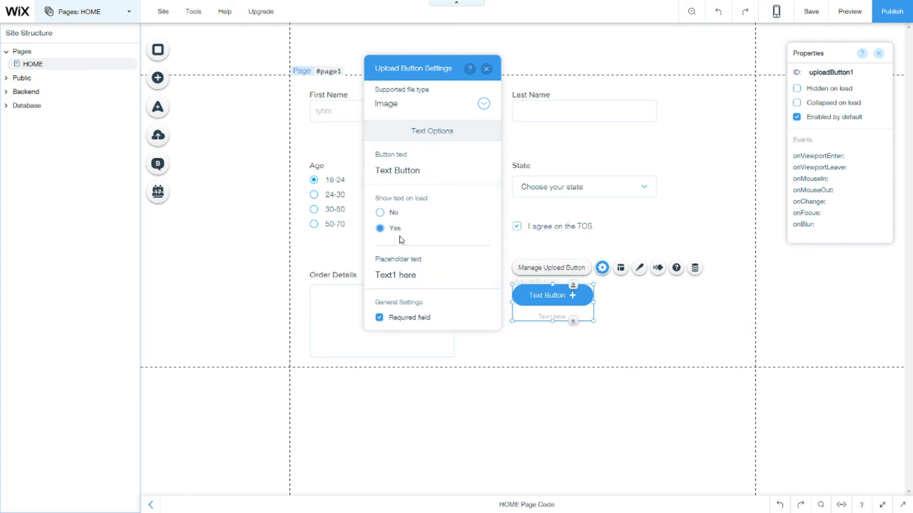
click(379, 213)
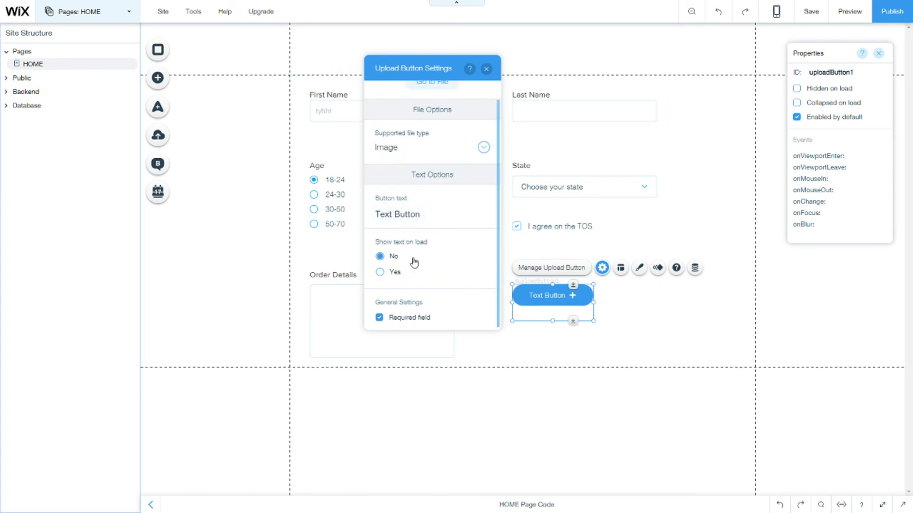
scroll(428, 264, up, 1)
Step: Add the white date picker with the blue selected day between the First Name field and the Age label
click(158, 78)
click(194, 96)
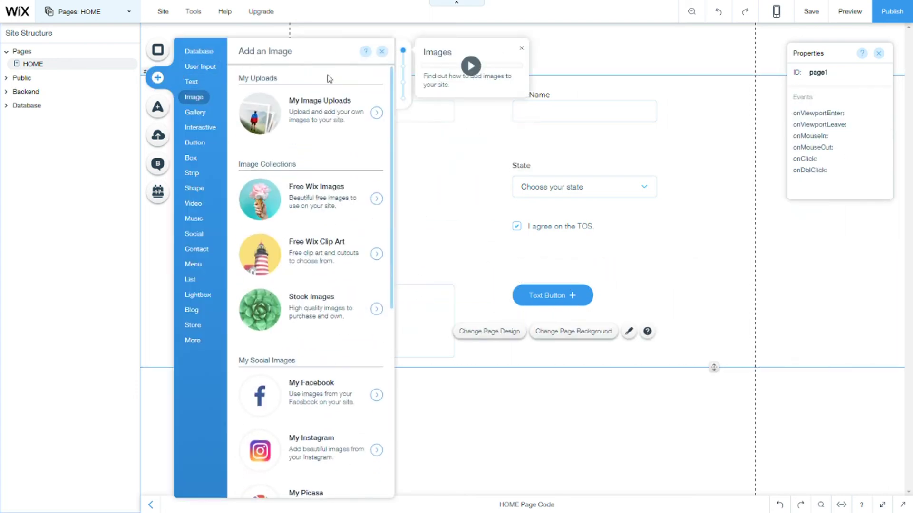
mouse_move(216, 67)
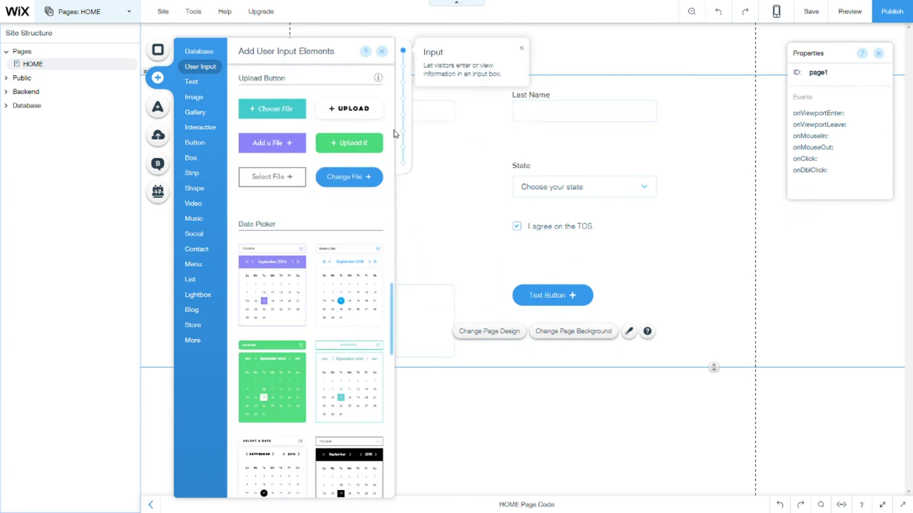
click(403, 151)
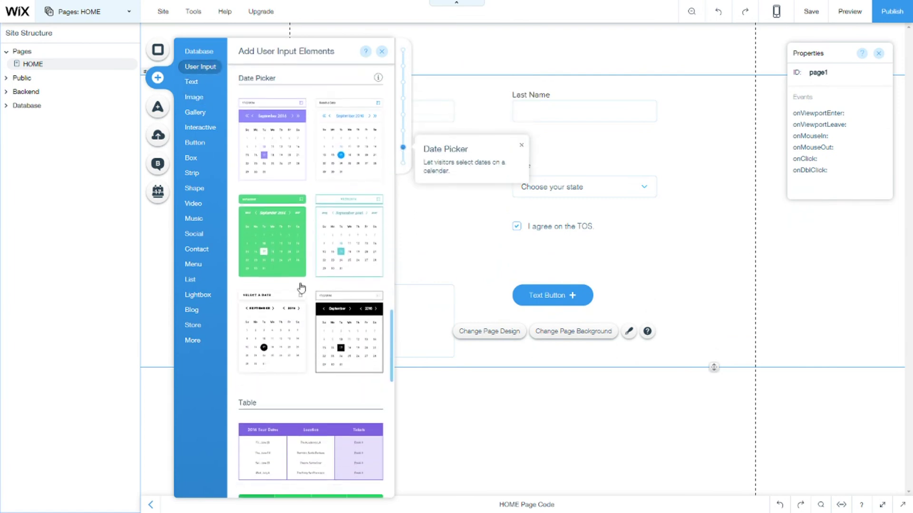
drag(341, 153, 364, 145)
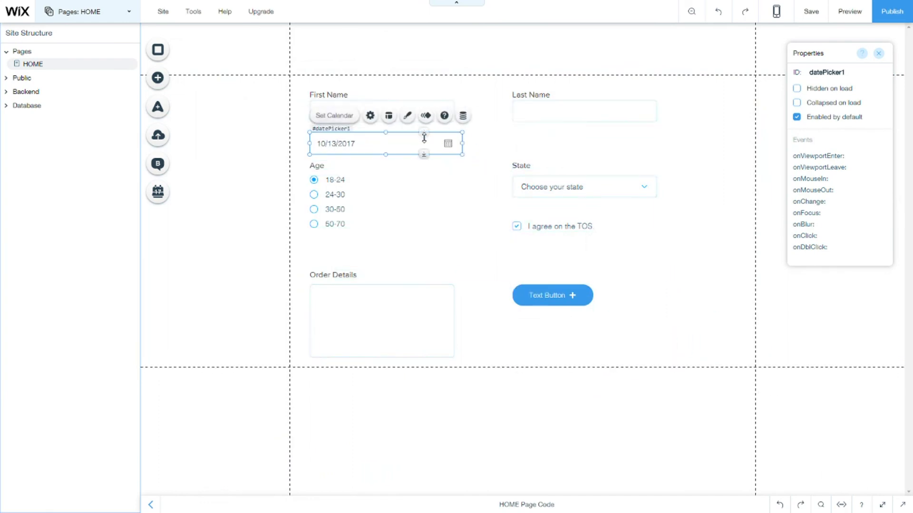
Step: Move the date picker and the State label down together with all the form elements beneath them
drag(423, 136, 424, 143)
key(ctrl+z)
drag(608, 267, 332, 146)
ctrl+click(533, 166)
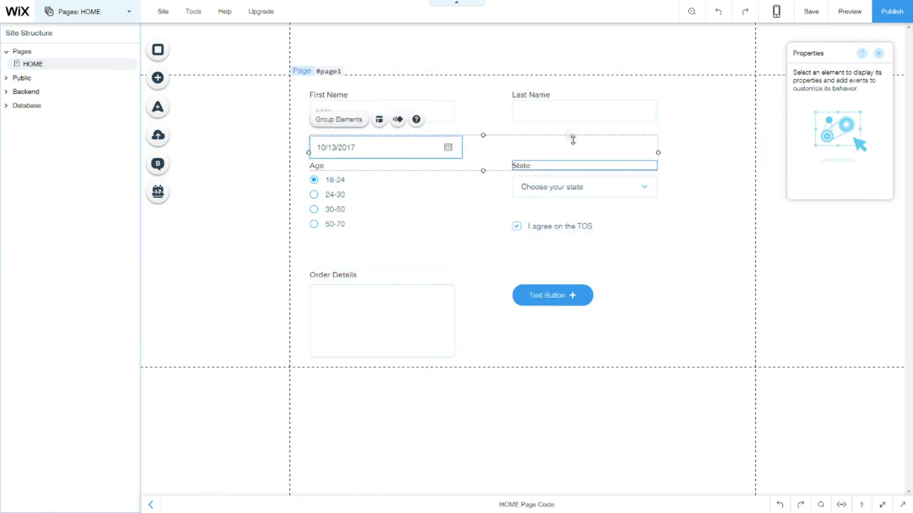
mouse_move(573, 135)
mouse_down()
mouse_move(572, 214)
mouse_move(572, 144)
mouse_up()
Step: Shift the Age and State sections and the date picker further down to leave label space above the picker
drag(670, 183, 439, 175)
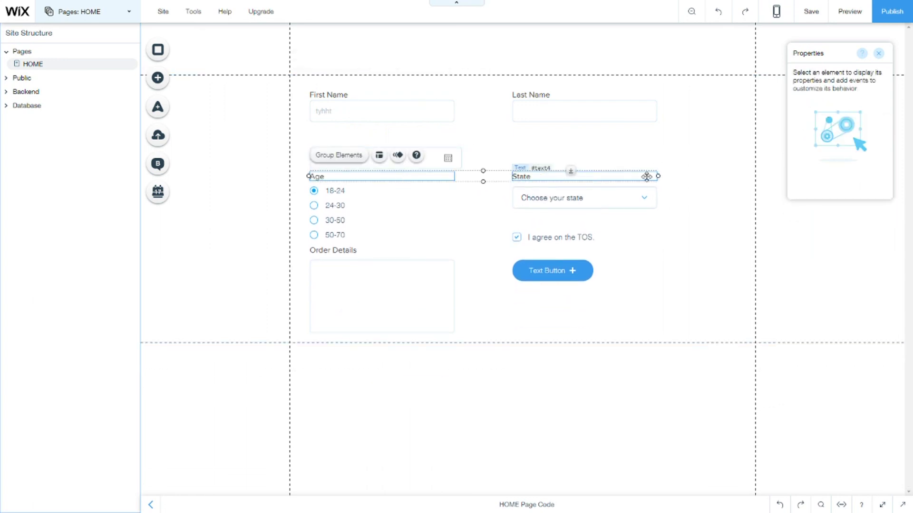
drag(571, 170, 571, 180)
click(591, 163)
click(427, 158)
drag(424, 148, 424, 152)
click(583, 186)
drag(621, 181, 620, 186)
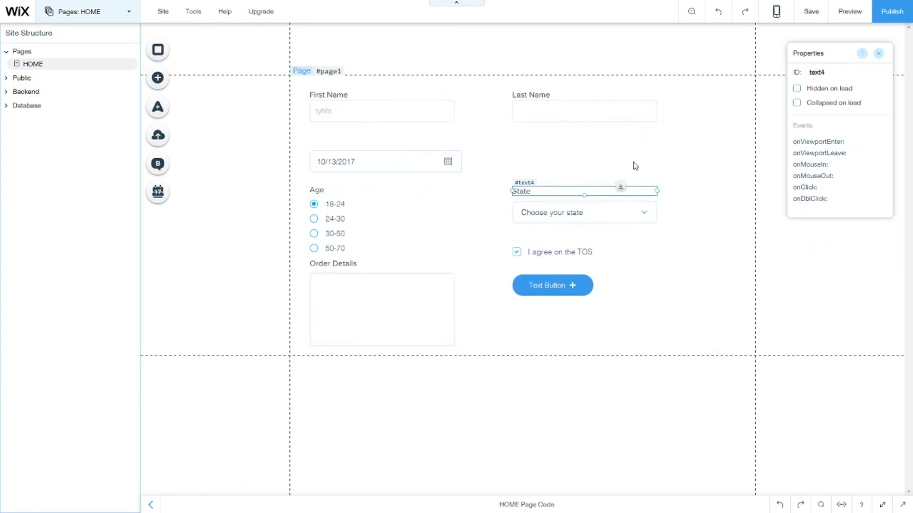
Step: Place a copy of the Age label directly above the date picker and change its text to "Pick a date"
click(633, 166)
click(336, 191)
drag(336, 192, 338, 145)
double_click(337, 147)
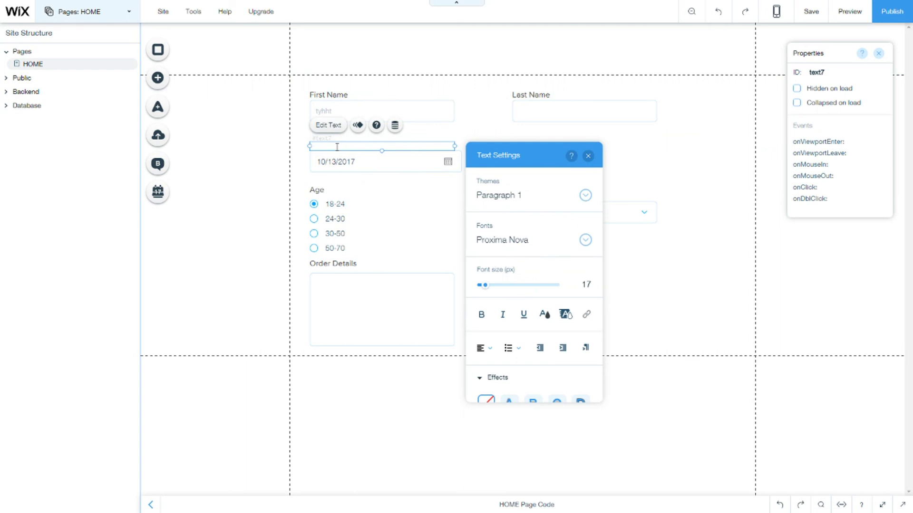
click(418, 239)
Step: Move the upload button down beside the Order Details text box and raise the State label and drop-down level with the date picker
click(422, 170)
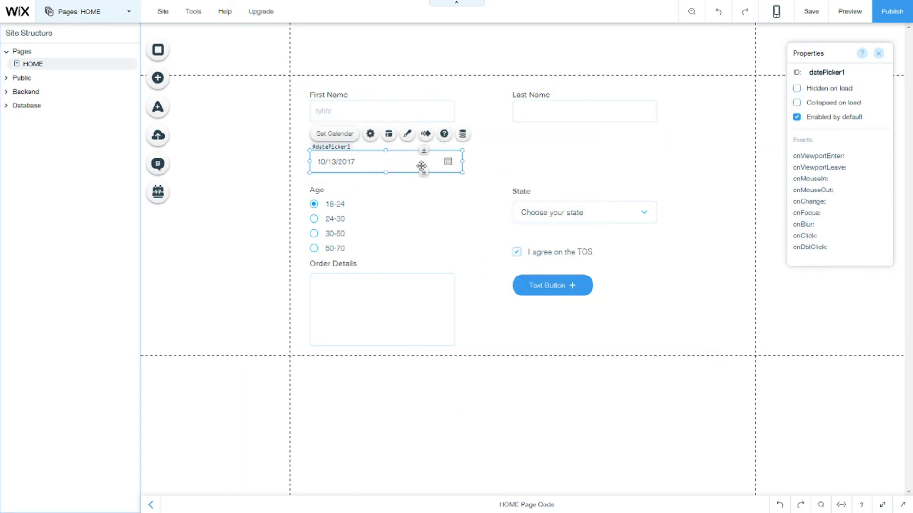
drag(553, 285, 527, 329)
click(471, 324)
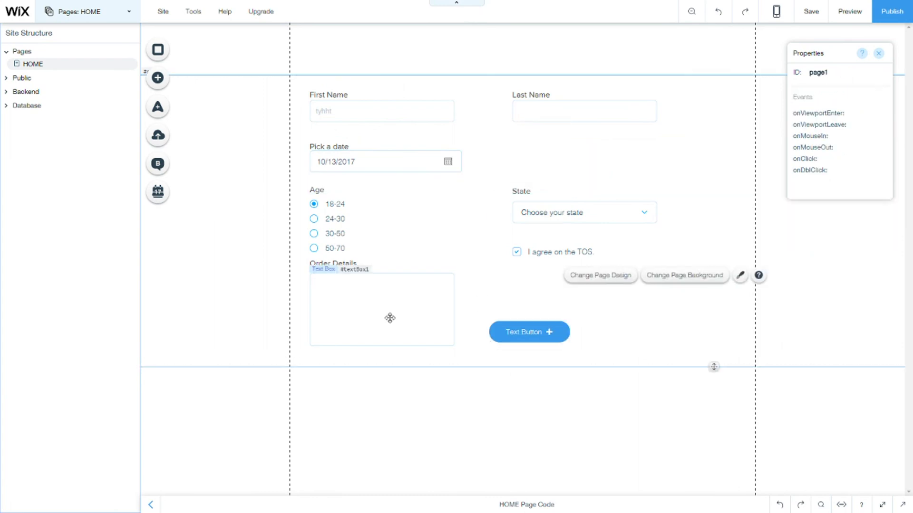
click(576, 189)
drag(622, 187, 623, 140)
click(575, 187)
Step: Move the Order Details label and text box below the State drop-down, with the TOS checkbox and upload button underneath toward the right edge
drag(543, 207, 639, 340)
drag(368, 323, 565, 252)
drag(360, 265, 563, 202)
drag(547, 235, 552, 237)
mouse_move(635, 340)
mouse_down()
mouse_move(424, 347)
mouse_move(523, 304)
mouse_move(649, 338)
mouse_up()
drag(566, 338, 721, 362)
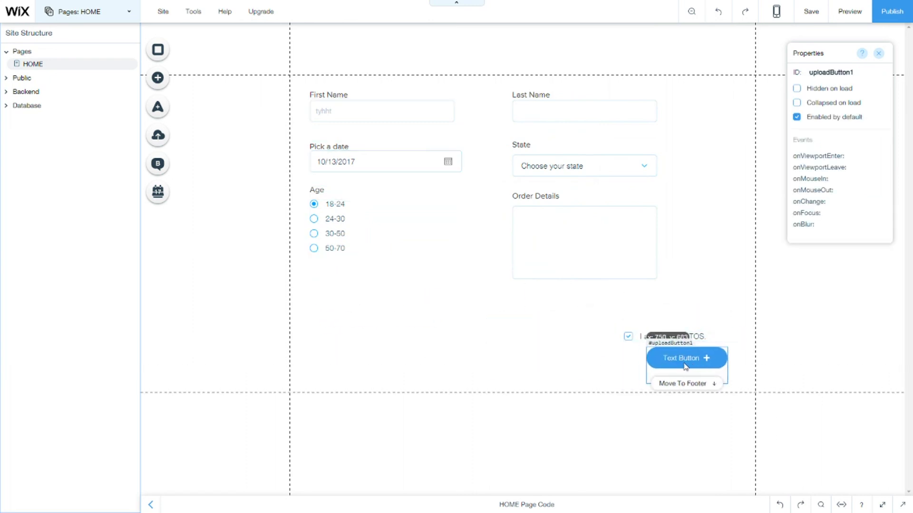
Step: Add the red studio schedule table from the user input elements to the lower part of the page
click(232, 228)
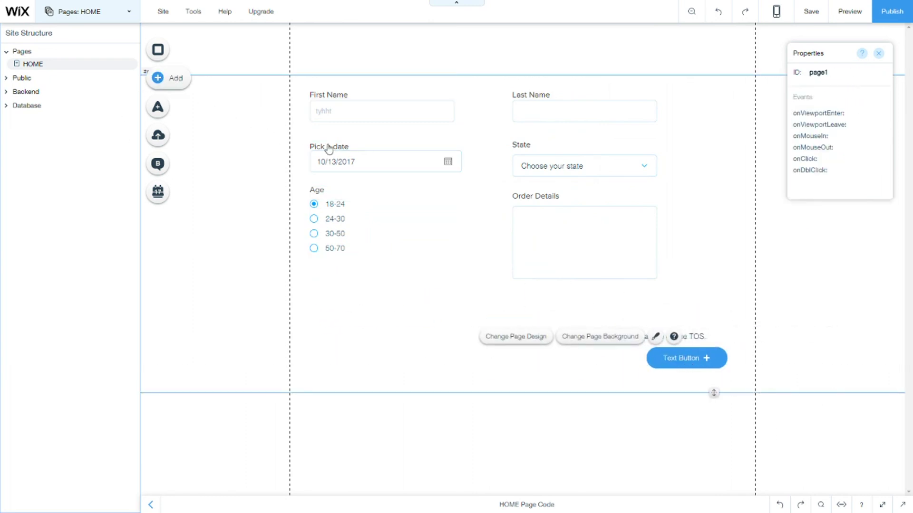
scroll(320, 183, down, 10)
click(403, 164)
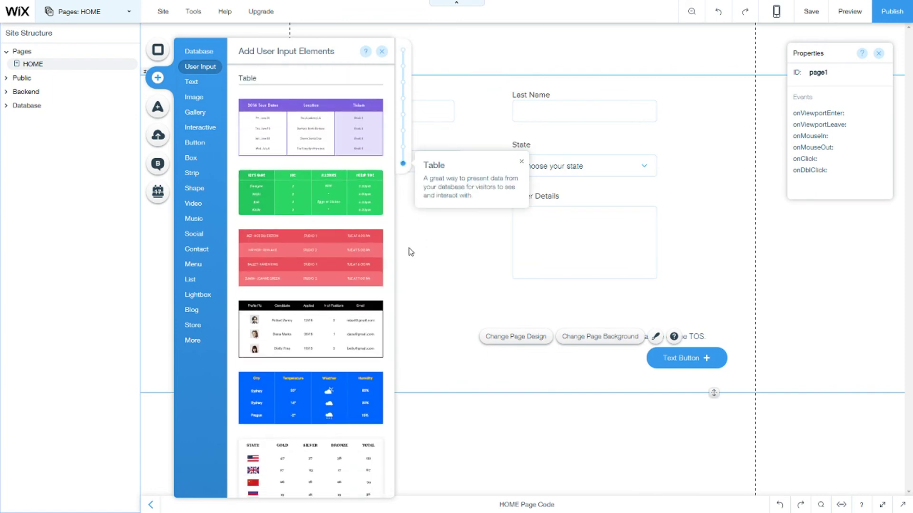
scroll(339, 259, up, 1)
scroll(322, 259, down, 1)
click(323, 258)
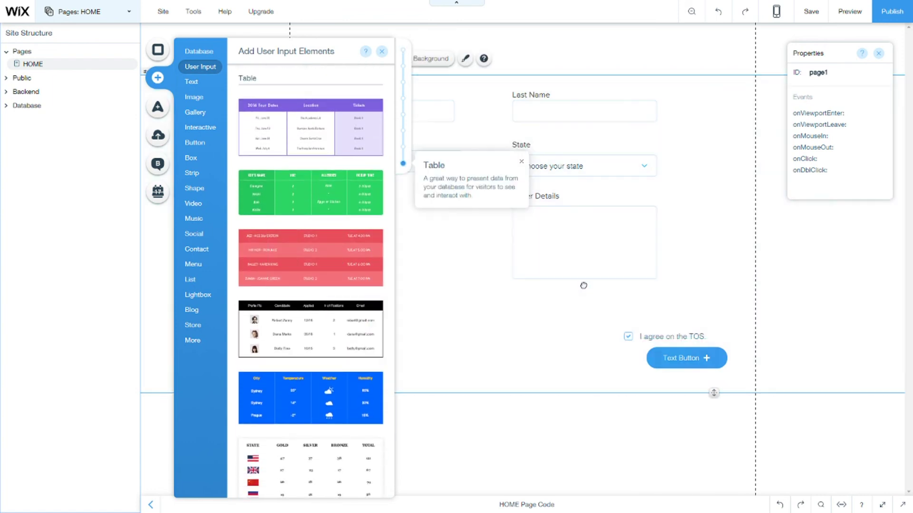
click(682, 283)
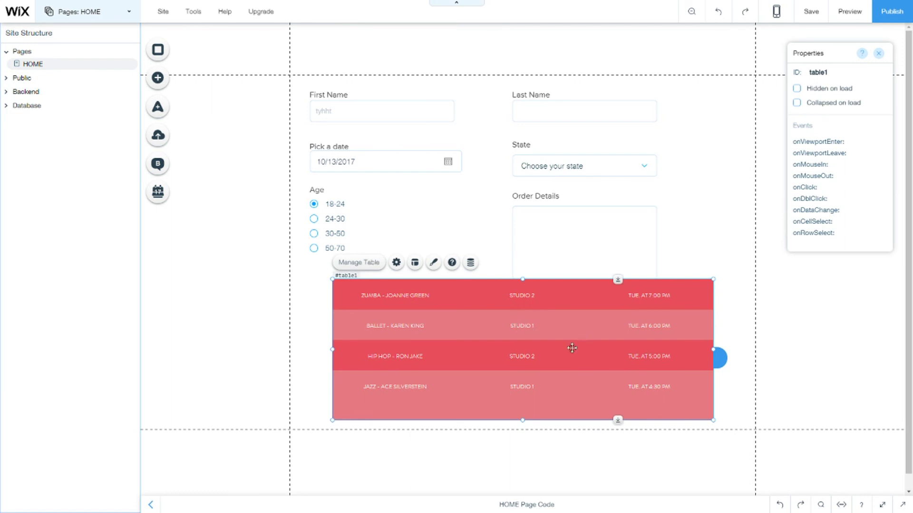
Step: Move the table below the Age options, aligned with the first column, and shrink it to about 433 by 241
drag(539, 418, 512, 359)
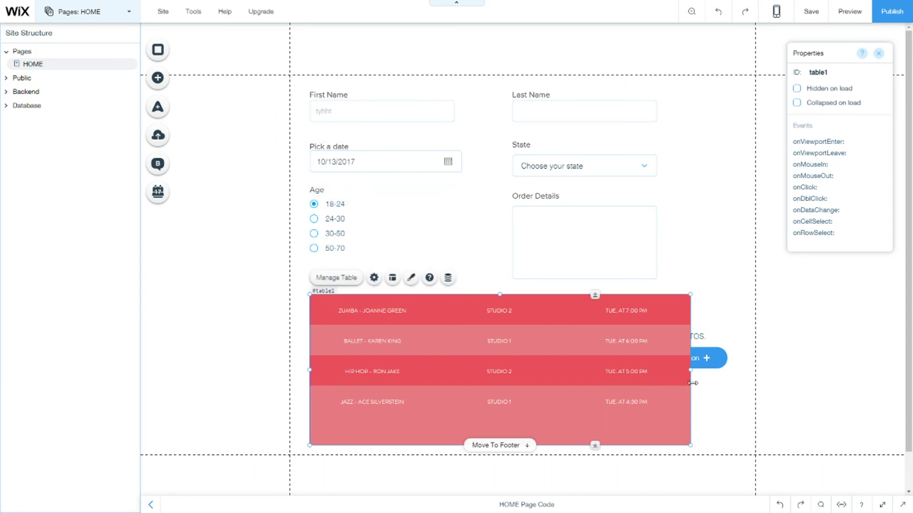
drag(690, 371, 518, 406)
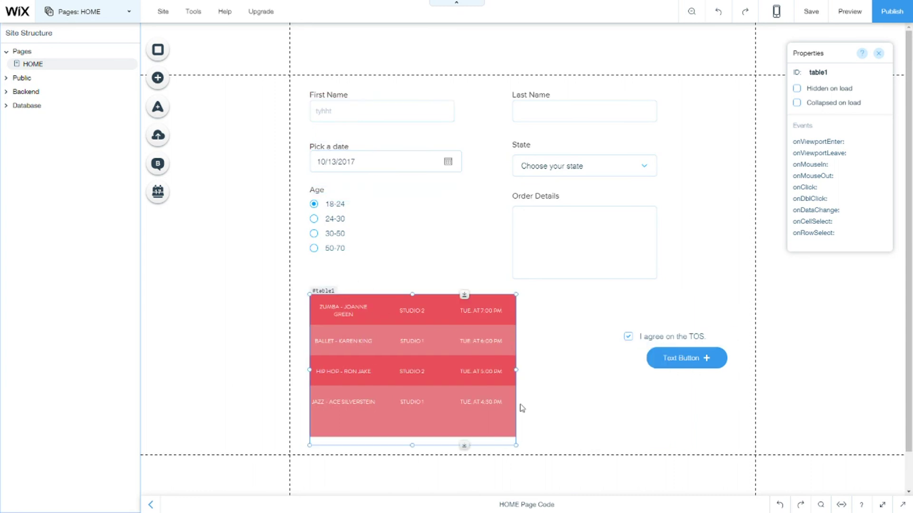
drag(413, 446, 464, 409)
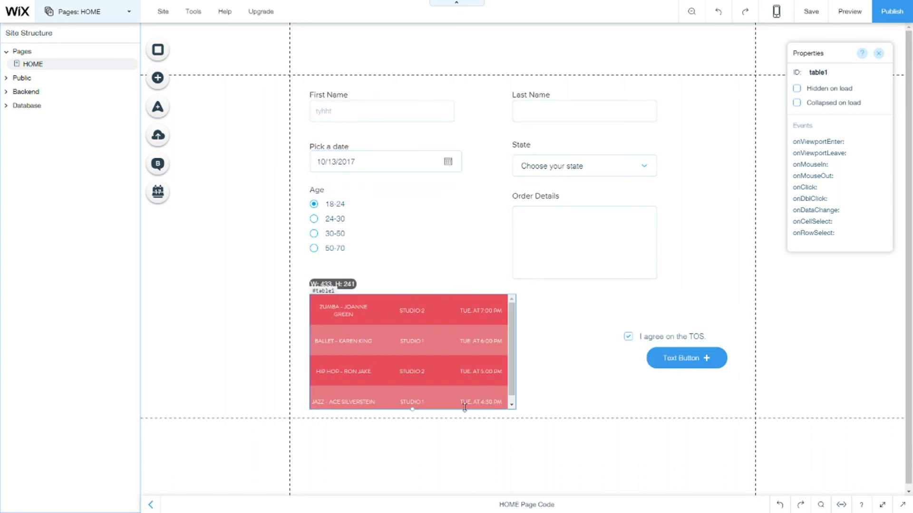
Step: Delete the red table and move the TOS checkbox up directly below the Order Details text box
click(489, 411)
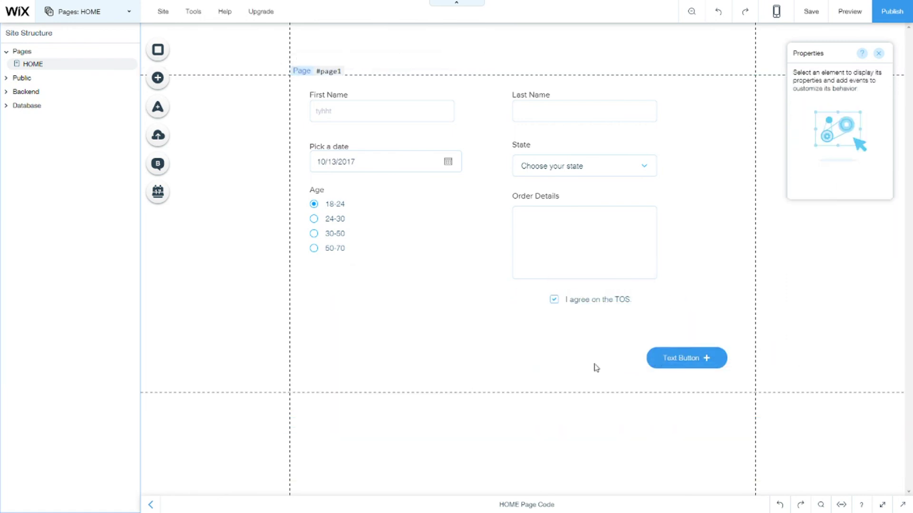
Step: Add the rounded Contact Us text button near the page's lower centre and change its text to Submit
click(232, 232)
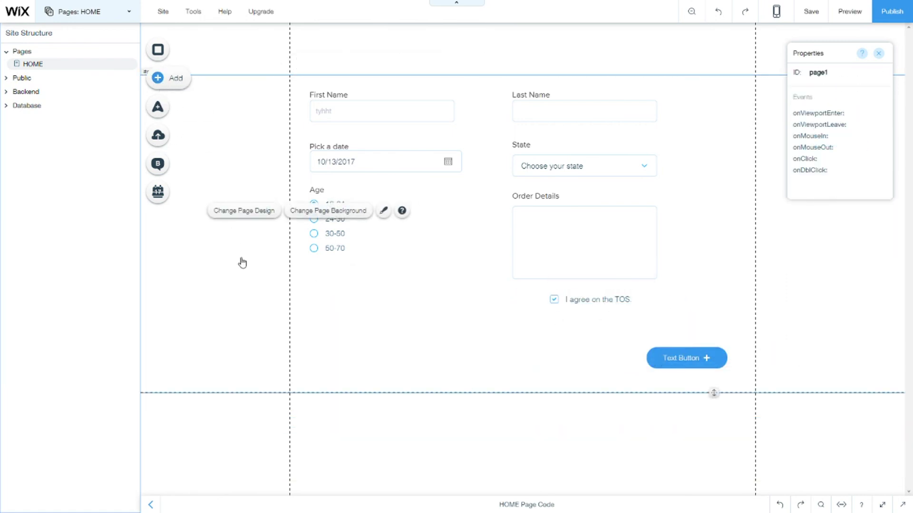
scroll(260, 297, down, 15)
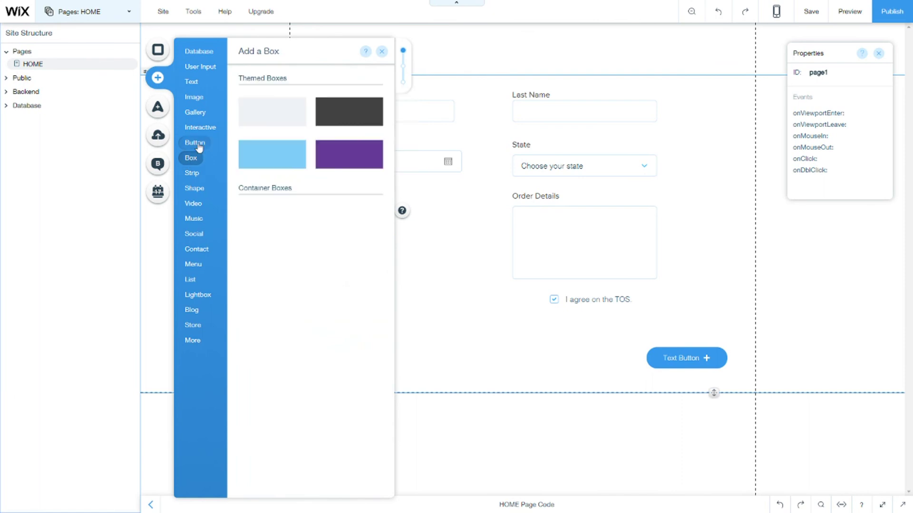
mouse_move(199, 148)
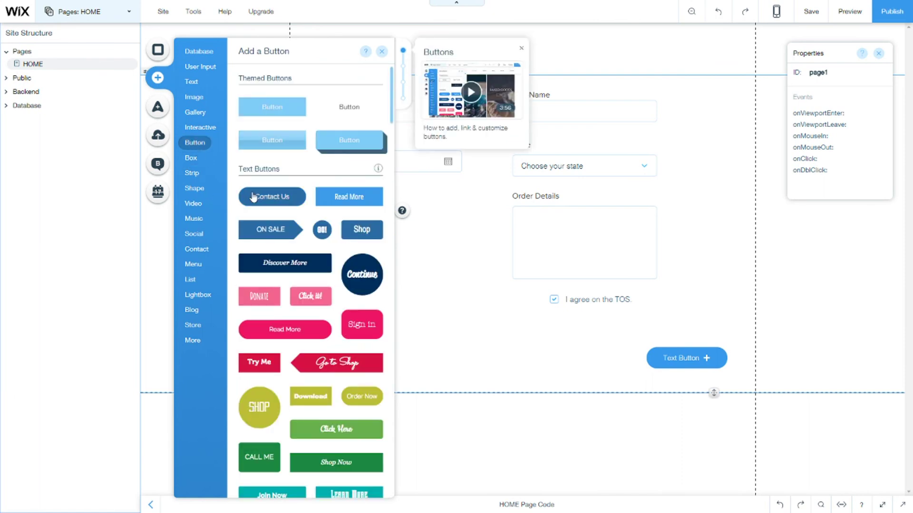
drag(254, 198, 480, 295)
click(484, 305)
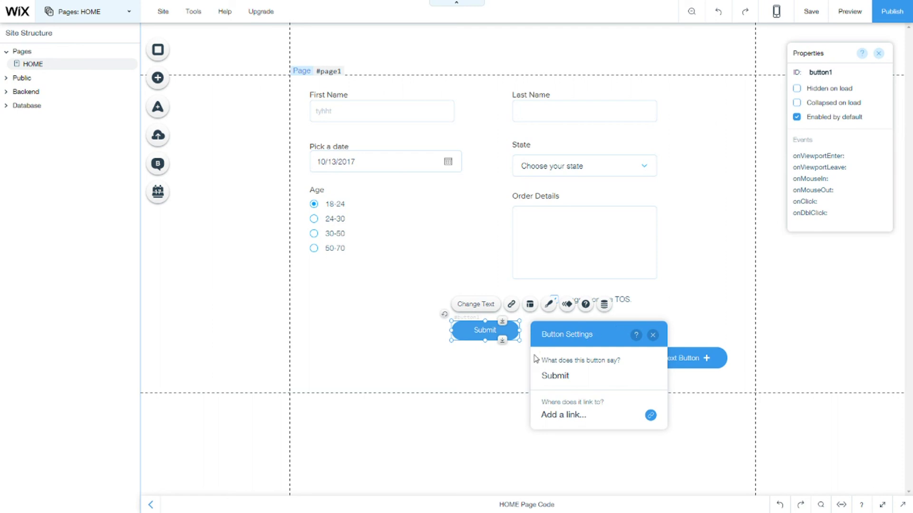
click(466, 383)
Step: Move the Submit button below the TOS checkbox, and move the Text Button below the Age options and relabel it Upload
drag(480, 328, 573, 347)
drag(688, 365, 360, 330)
click(370, 265)
key(BackSpace)
text(ad)
click(452, 333)
Step: Place Submit under the Order Details box near its right edge, with Upload and the TOS checkbox grouped farther right
drag(594, 304, 354, 360)
drag(357, 328, 562, 307)
click(415, 308)
drag(669, 315, 658, 310)
drag(492, 311, 589, 331)
drag(594, 314, 767, 333)
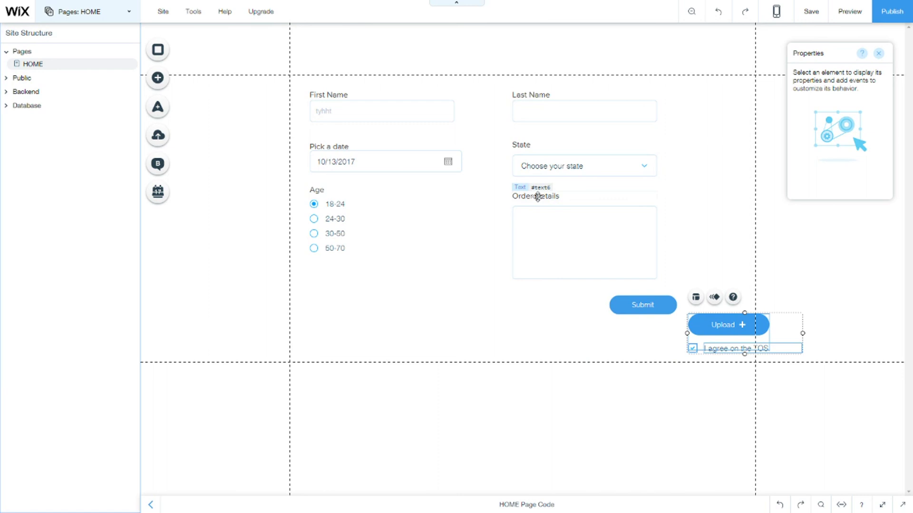
Step: Move the Age label and its options together to the lower middle of the page, clearing the space below the date picker
click(318, 191)
shift+click(340, 228)
drag(339, 228, 397, 377)
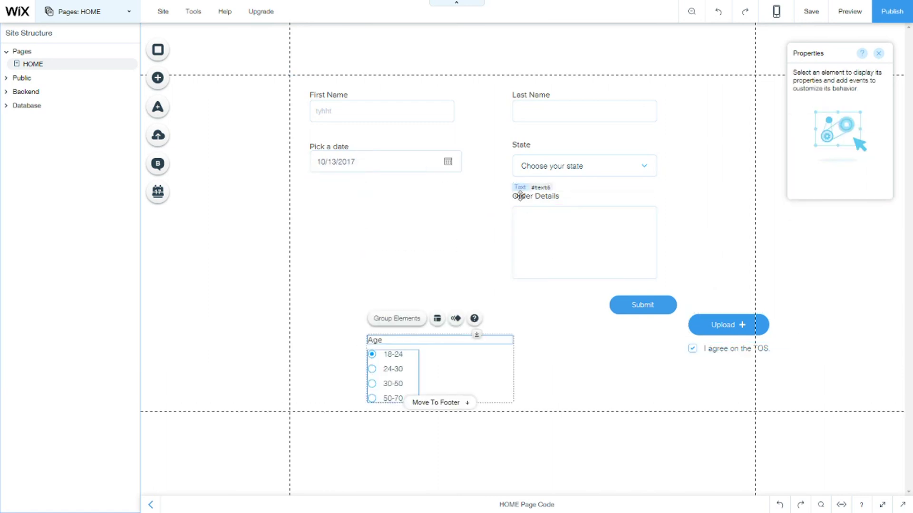
Step: Move the Order Details label below the date picker and widen its text box to span both form columns
click(521, 196)
drag(512, 196, 310, 196)
click(566, 264)
drag(512, 243, 299, 244)
Step: Move the Age label and its options together directly below the left end of the Order Details box
click(375, 341)
shift+click(395, 382)
drag(395, 382, 341, 333)
click(414, 332)
Step: Place Upload and the TOS checkbox beside the Age options, with Submit under the right end of the Order Details box
drag(643, 305, 554, 309)
drag(718, 333, 438, 320)
drag(501, 316, 501, 322)
drag(556, 312, 607, 334)
mouse_move(610, 326)
mouse_down()
mouse_move(460, 324)
mouse_move(614, 324)
mouse_move(573, 434)
mouse_move(651, 431)
mouse_move(625, 321)
mouse_move(621, 331)
mouse_up()
click(713, 340)
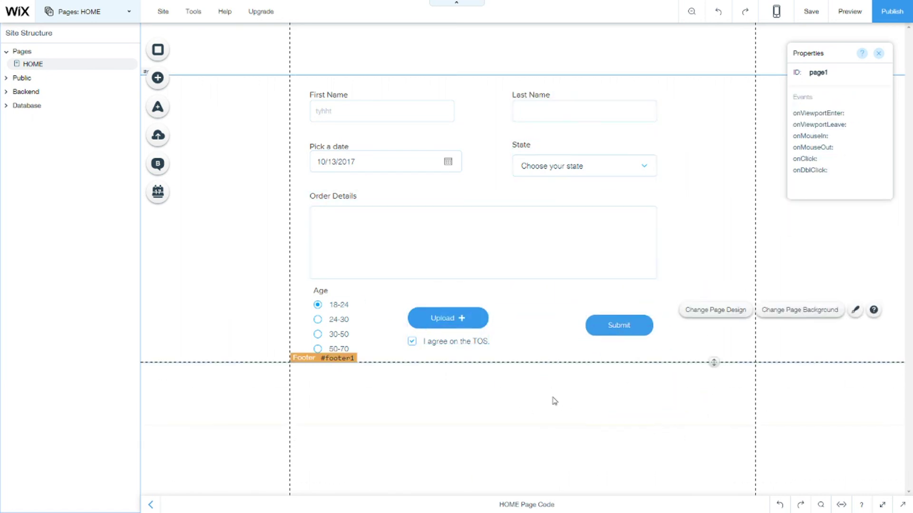
Step: Preview the page and fill the name fields with the sample texts First Name and Last Name
click(845, 13)
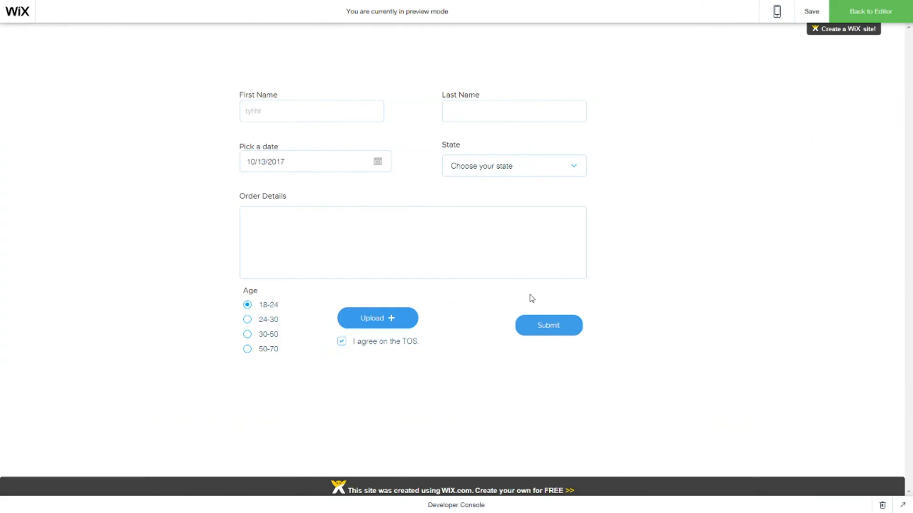
click(288, 229)
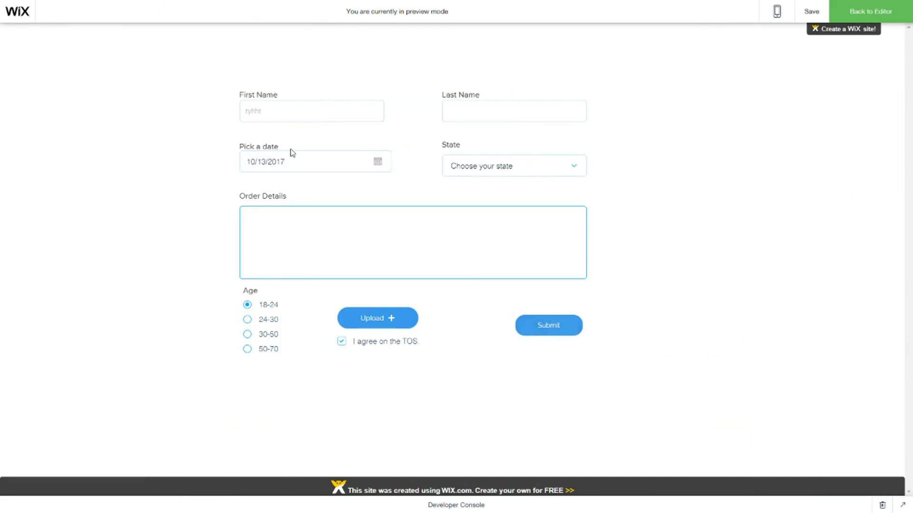
click(304, 108)
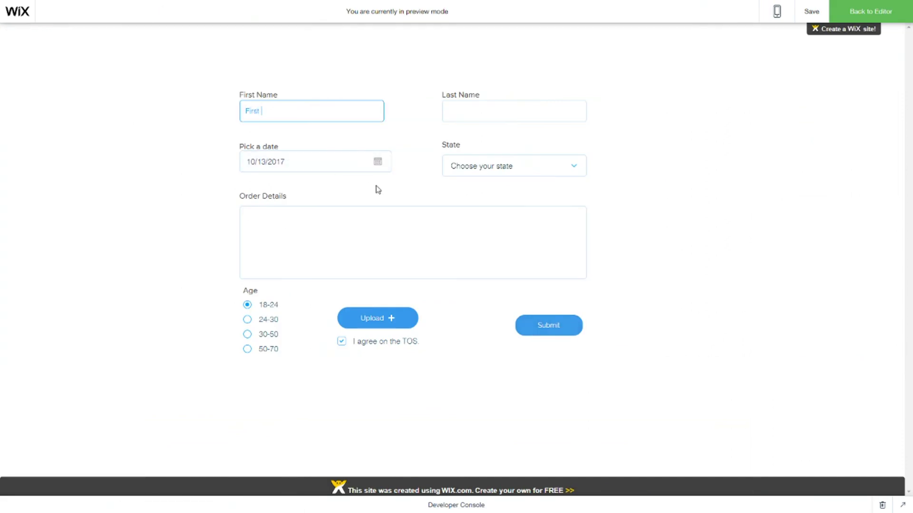
text(First Name)
key(Tab)
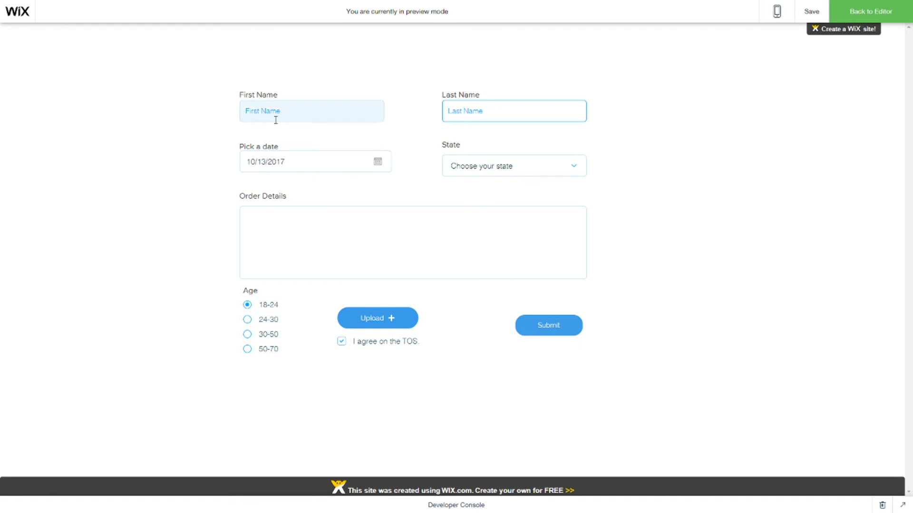
Step: Test the date picker by choosing 10/14/2017 and the State drop-down by choosing State3
click(299, 162)
click(356, 287)
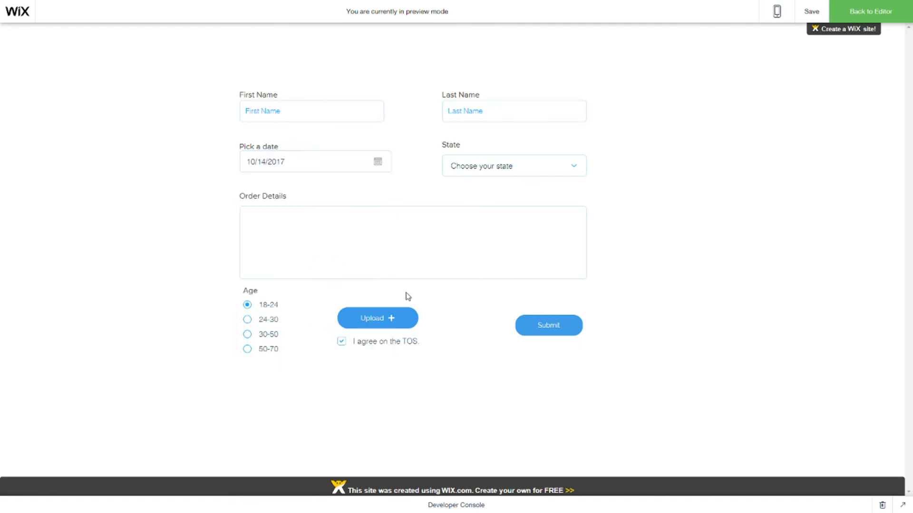
click(334, 165)
click(491, 193)
click(480, 167)
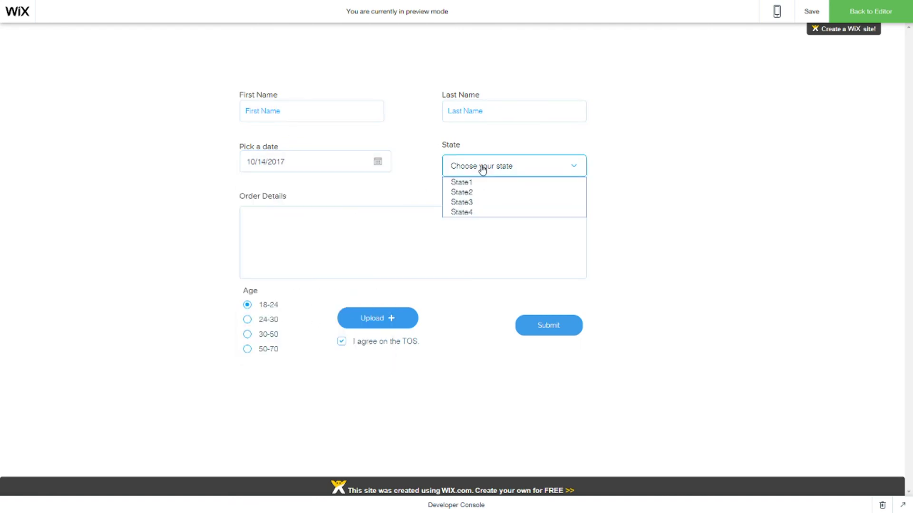
click(472, 202)
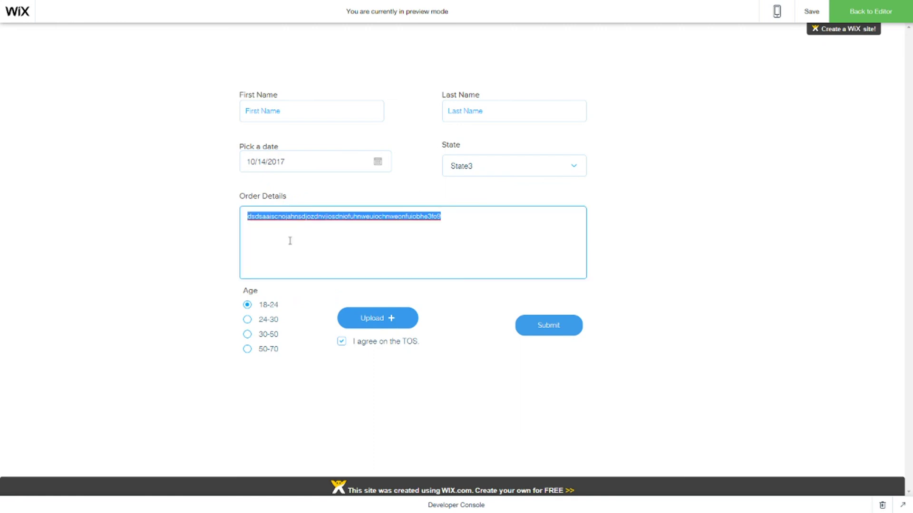
Step: Test the Order Details box by entering random sample text and clearing it
text(dibcfdsifhsdijcnsdihfsdncf)
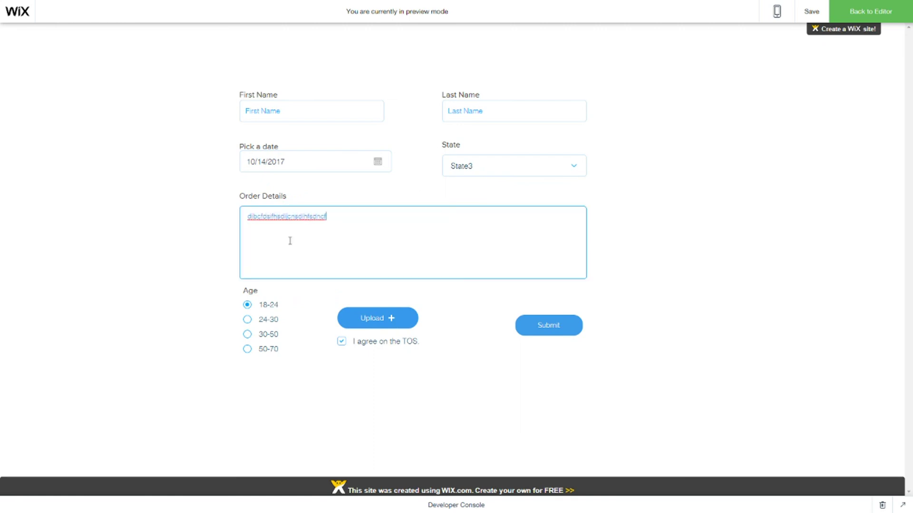
key(ctrl+a)
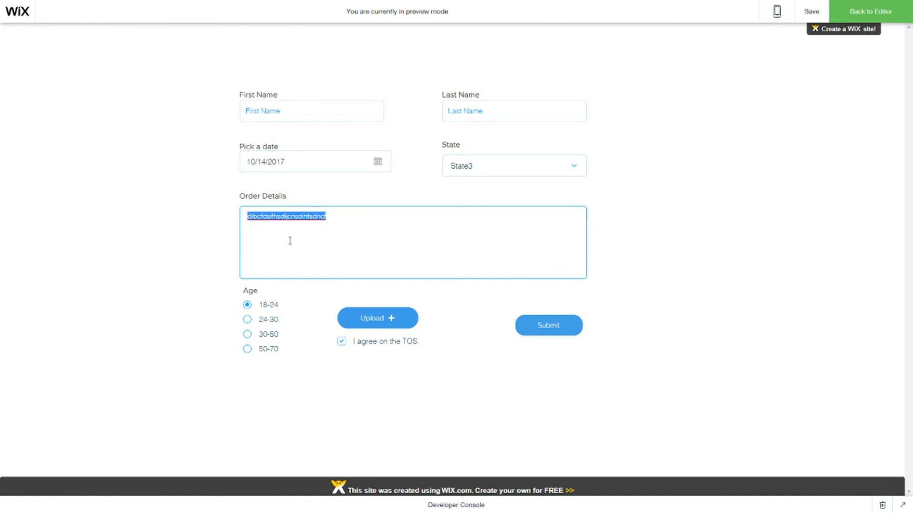
key(BackSpace)
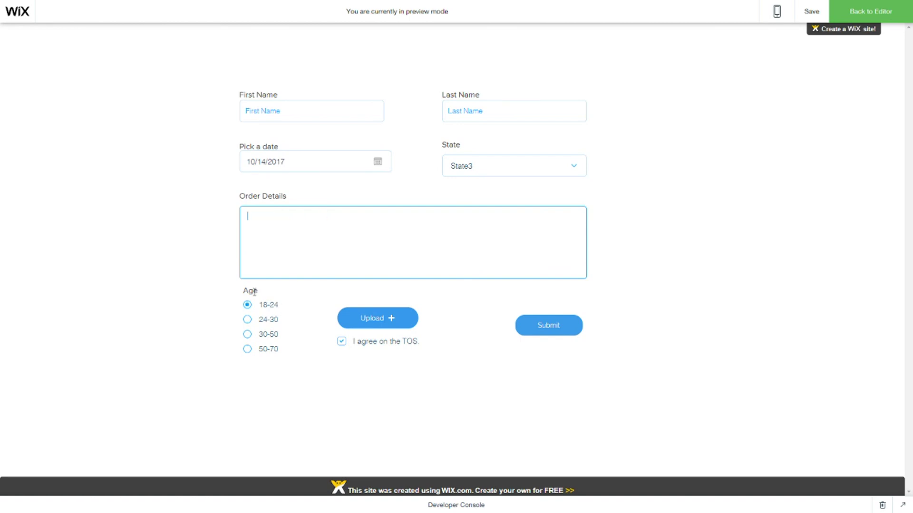
Step: Test the Age options by choosing 24-30, and try the Upload button without selecting a file
click(247, 319)
click(377, 318)
click(423, 242)
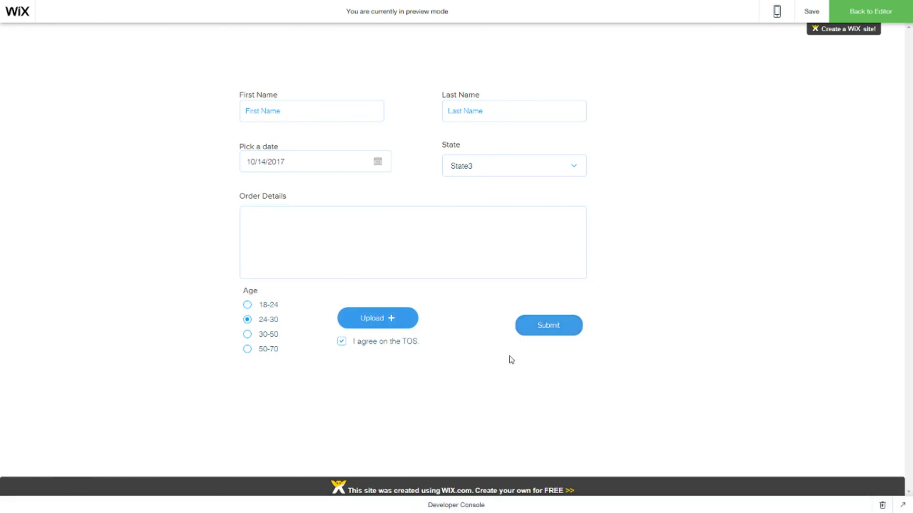
Step: Return to the editor and examine the First Name field's preset designs and custom design options
click(871, 11)
click(447, 117)
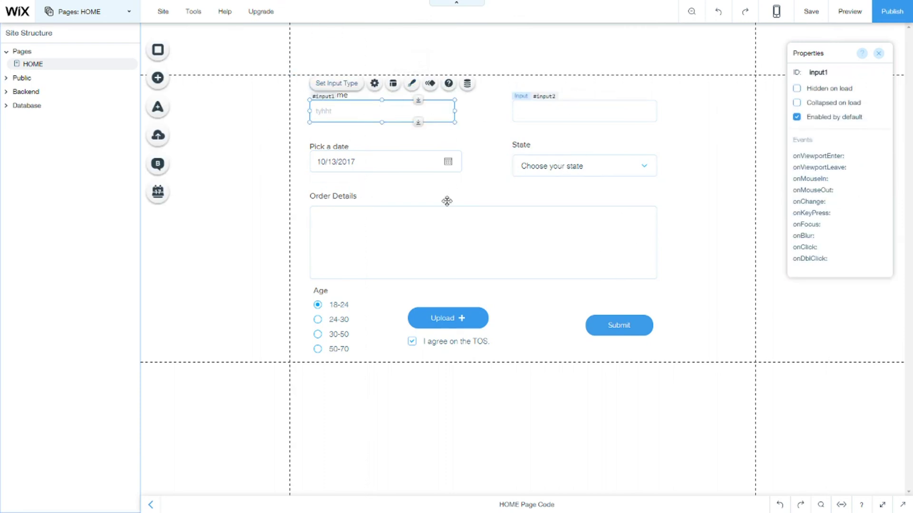
click(407, 87)
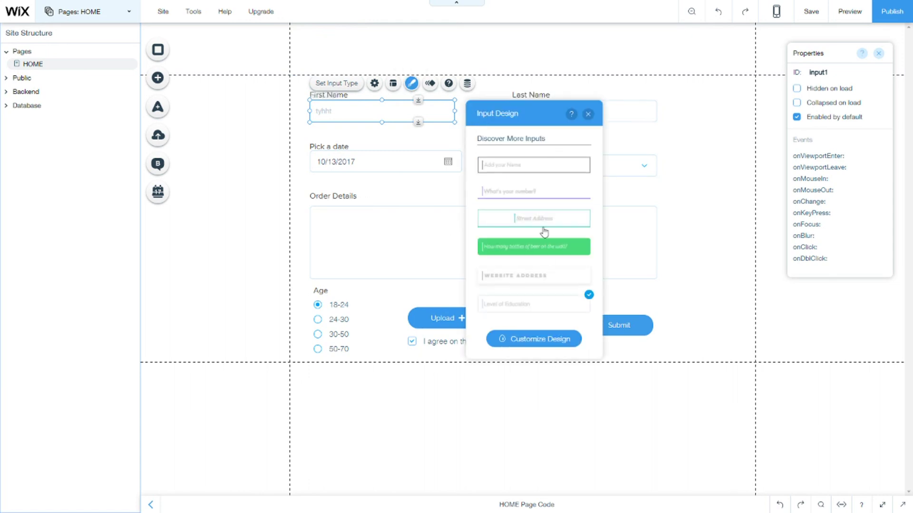
click(549, 339)
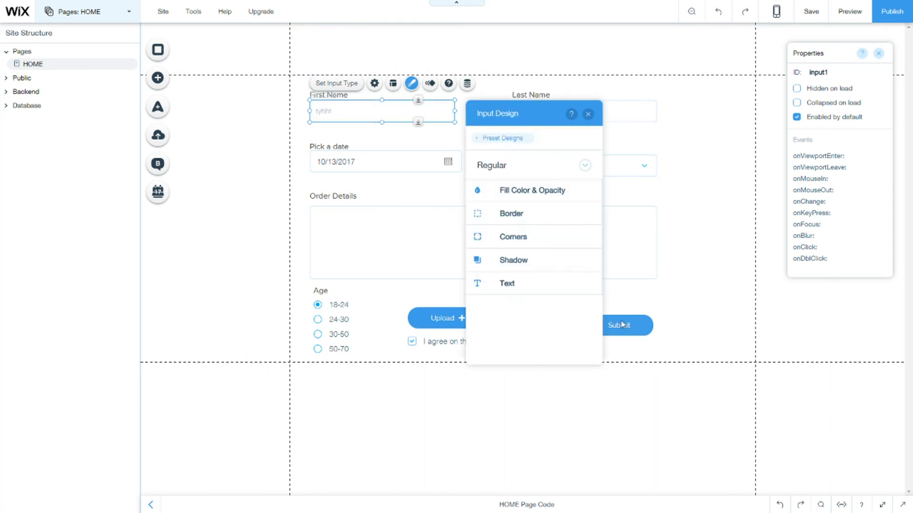
click(528, 166)
click(689, 328)
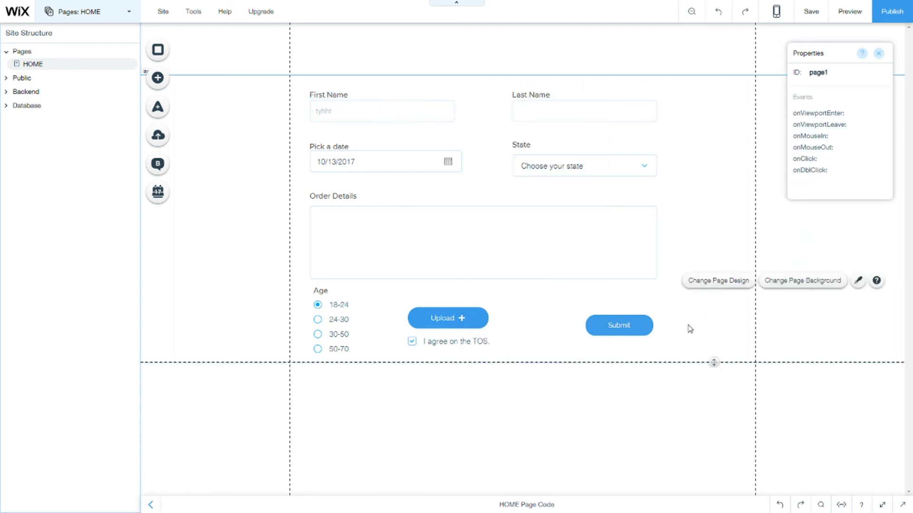
click(749, 223)
click(766, 292)
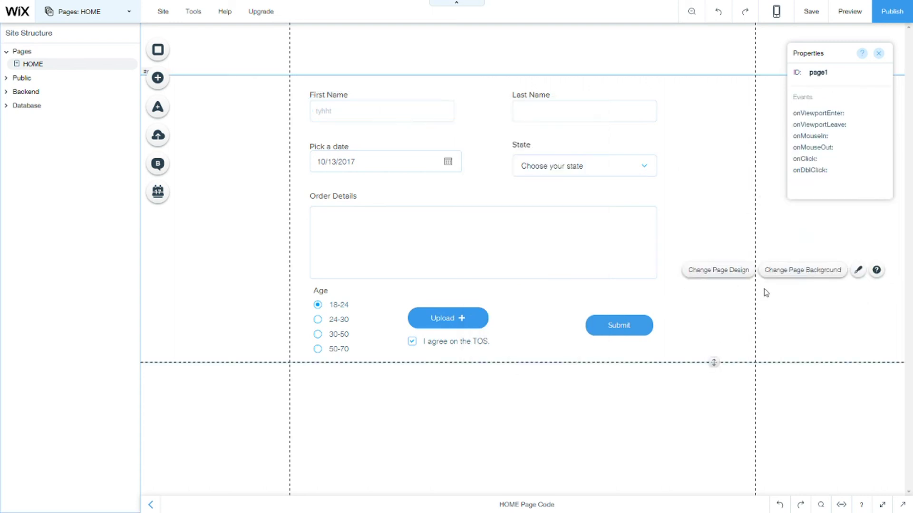